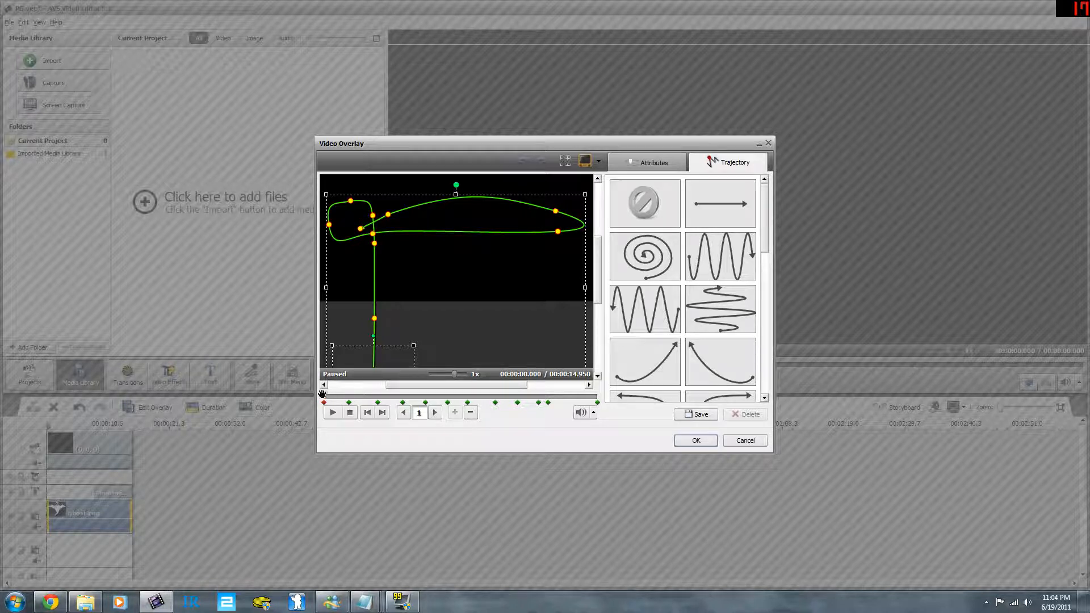
Preview the ghost overlay's trajectory animation from the start and stop it.
mouse_move(322, 394)
mouse_down()
mouse_move(349, 391)
mouse_move(320, 401)
mouse_up()
click(333, 413)
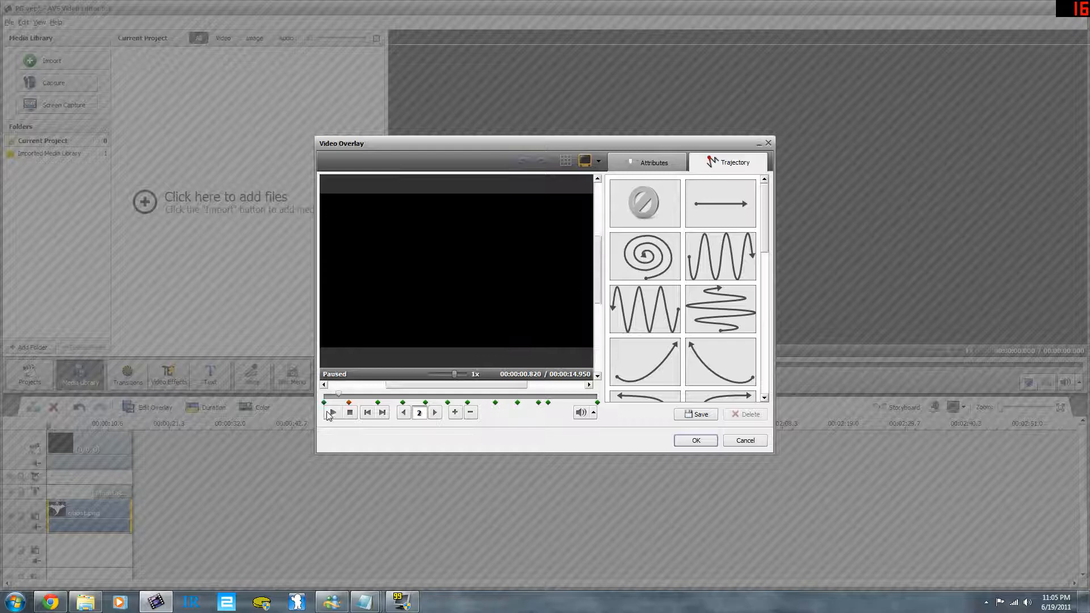
click(349, 414)
mouse_move(321, 394)
mouse_down()
mouse_move(386, 388)
mouse_move(545, 414)
mouse_move(428, 404)
mouse_move(316, 419)
mouse_up()
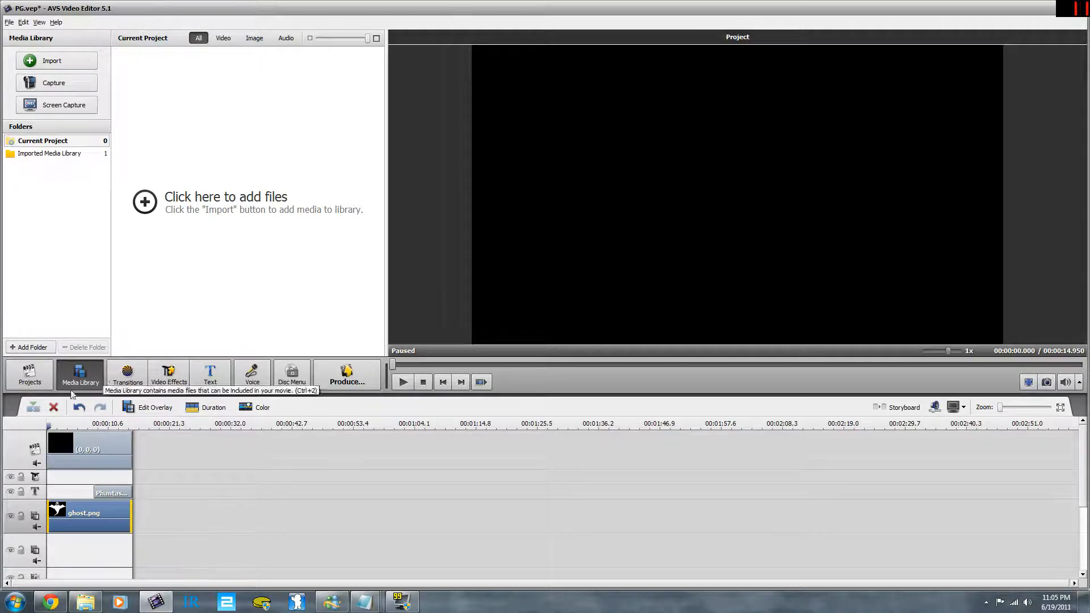
Start a new project without saving the changes to the current one.
click(10, 23)
click(22, 37)
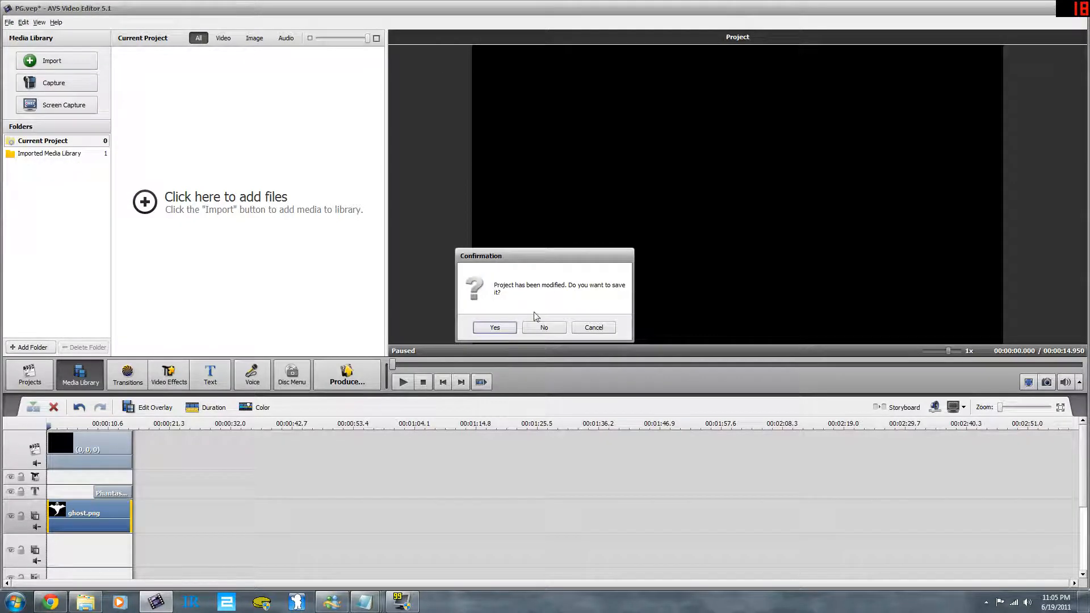
click(531, 324)
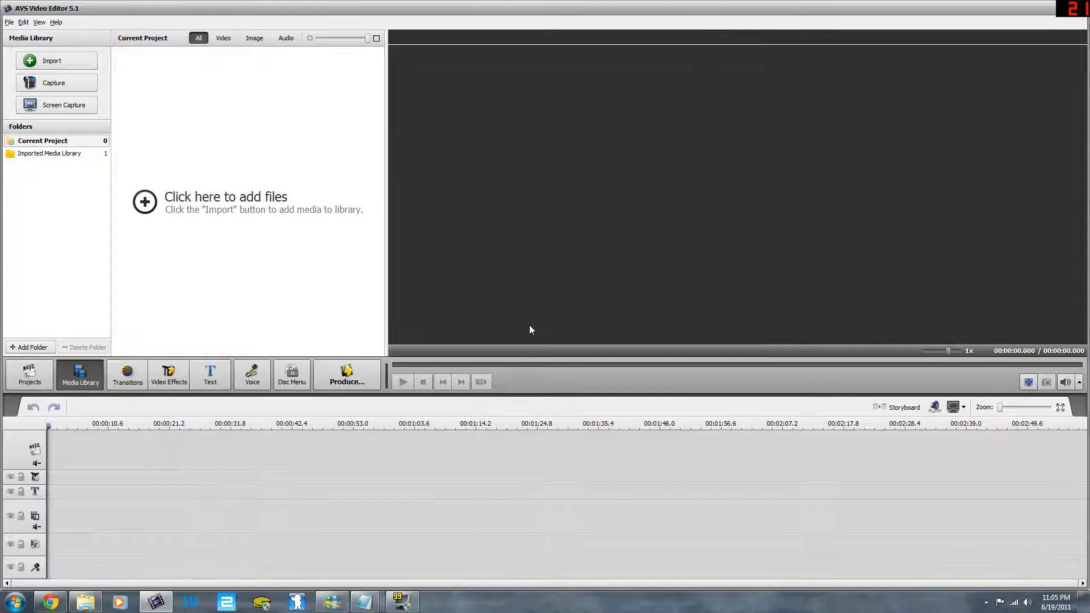
Import the image ku-150.gif from My Videos into the media library.
click(52, 60)
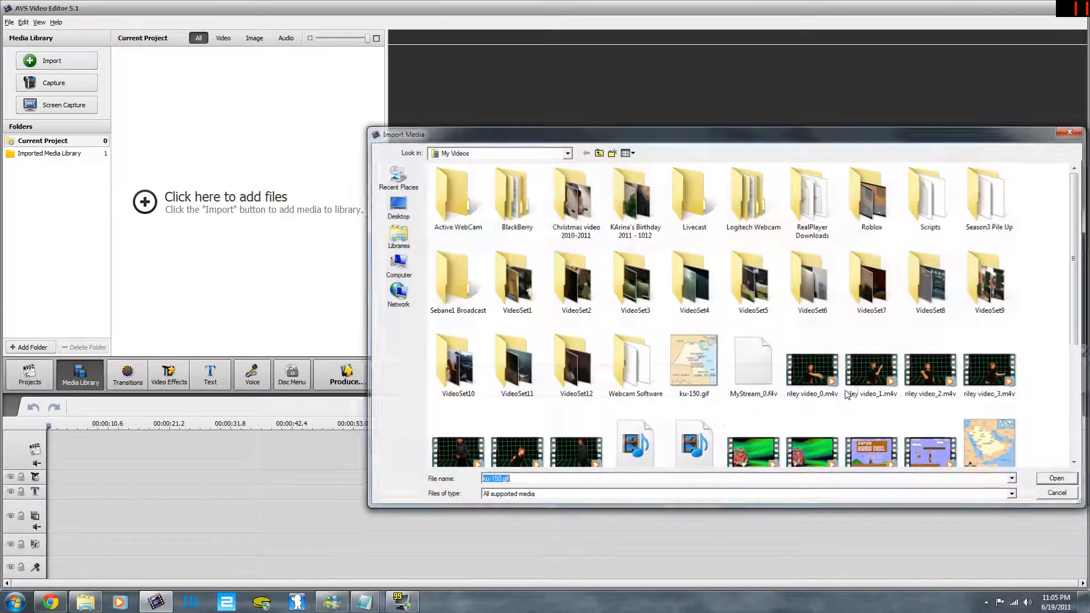
click(753, 364)
double_click(693, 363)
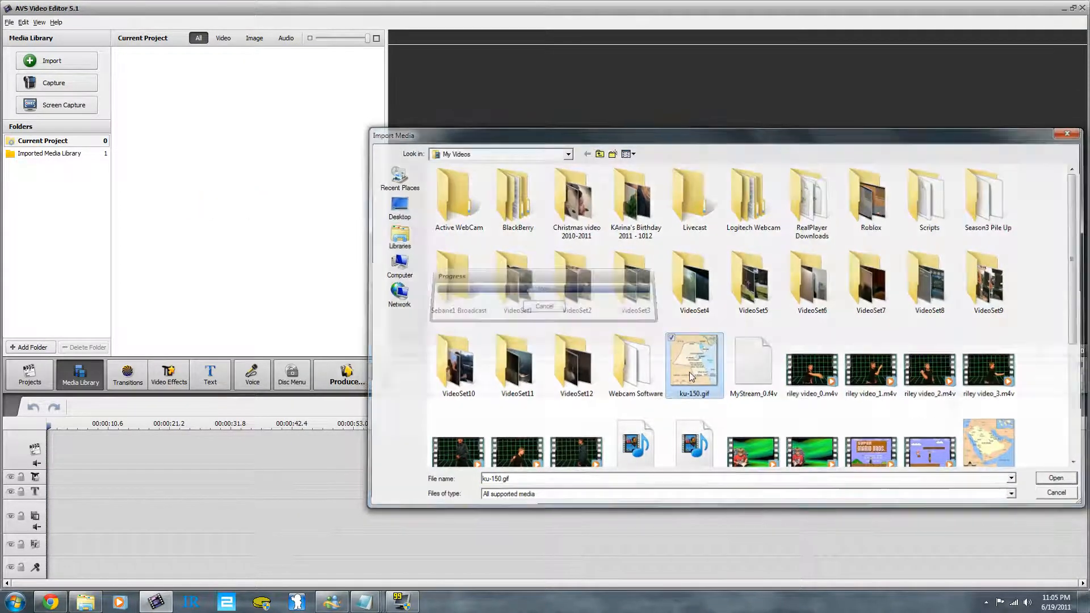
right_click(321, 185)
click(355, 230)
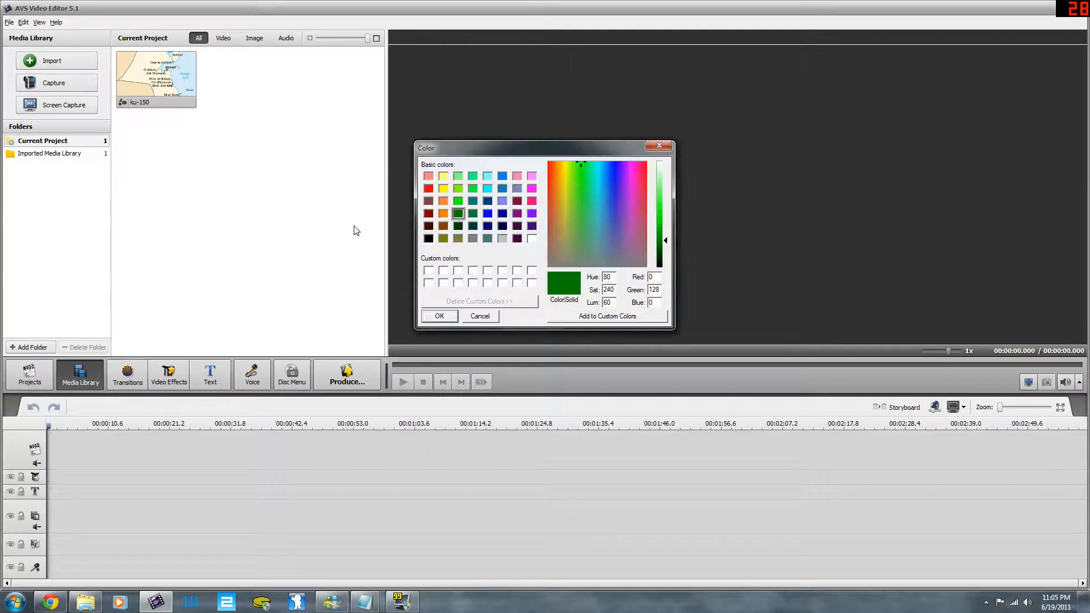
click(430, 316)
right_click(307, 182)
click(363, 226)
click(437, 316)
Add a solid green colour clip (0, 128, 64) to the media library.
right_click(332, 226)
click(393, 268)
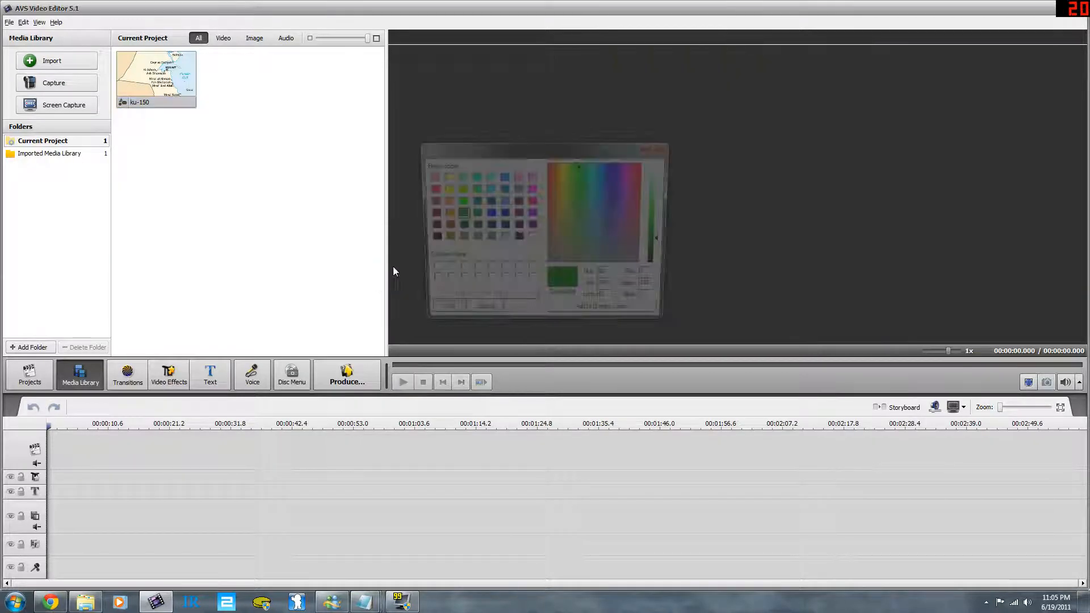
click(472, 214)
click(439, 316)
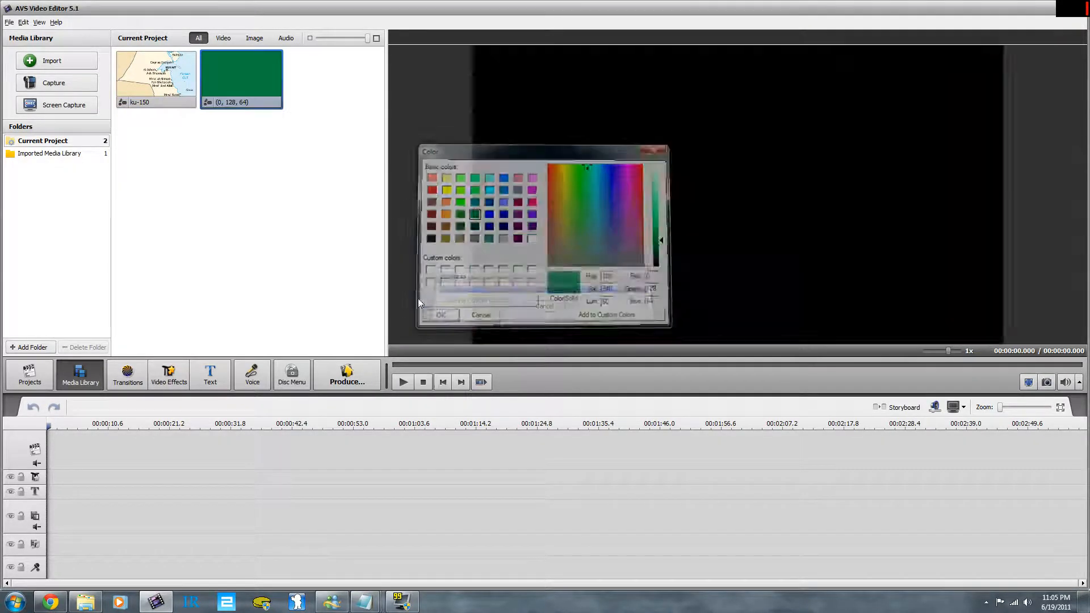
Place the green clip, about 30 seconds long, on the main video track and the ku-150 map on the overlay track.
drag(241, 80, 84, 445)
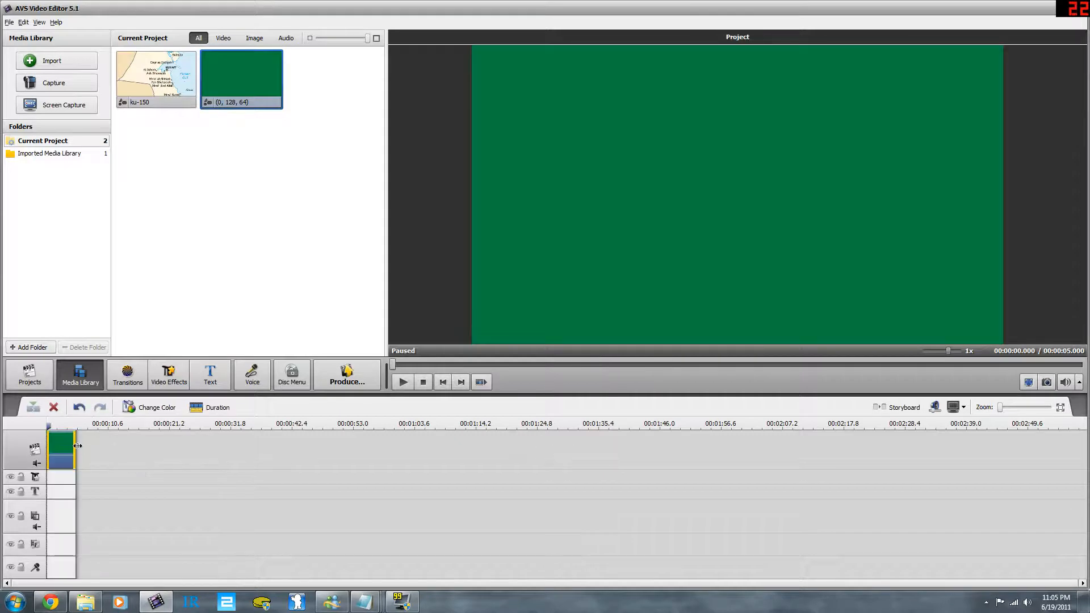
drag(176, 102, 50, 529)
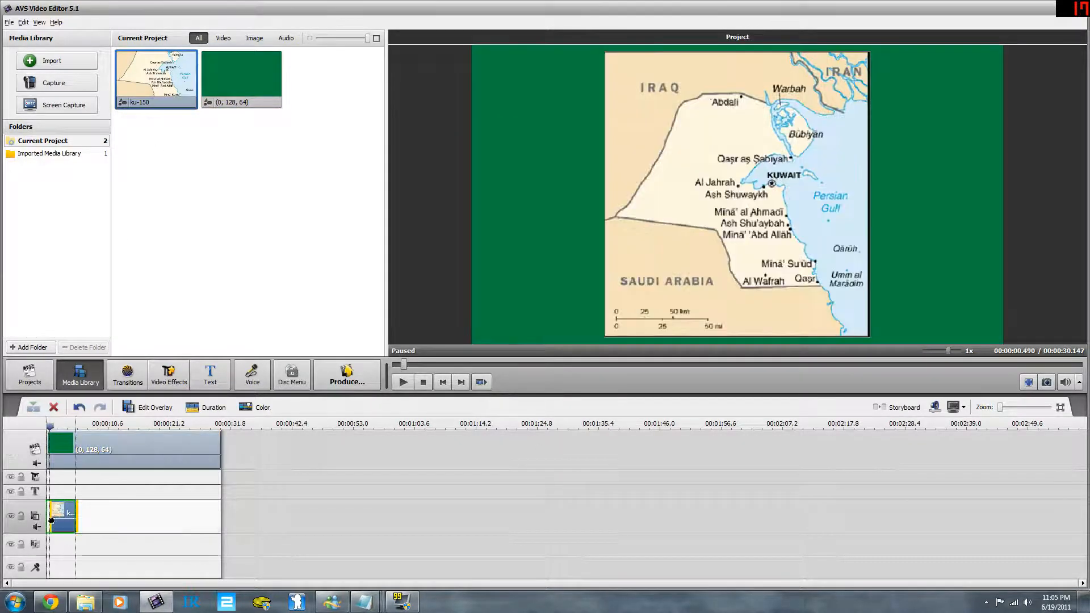
Open the ku-150 map overlay for editing and preview it without any motion.
right_click(51, 519)
click(83, 429)
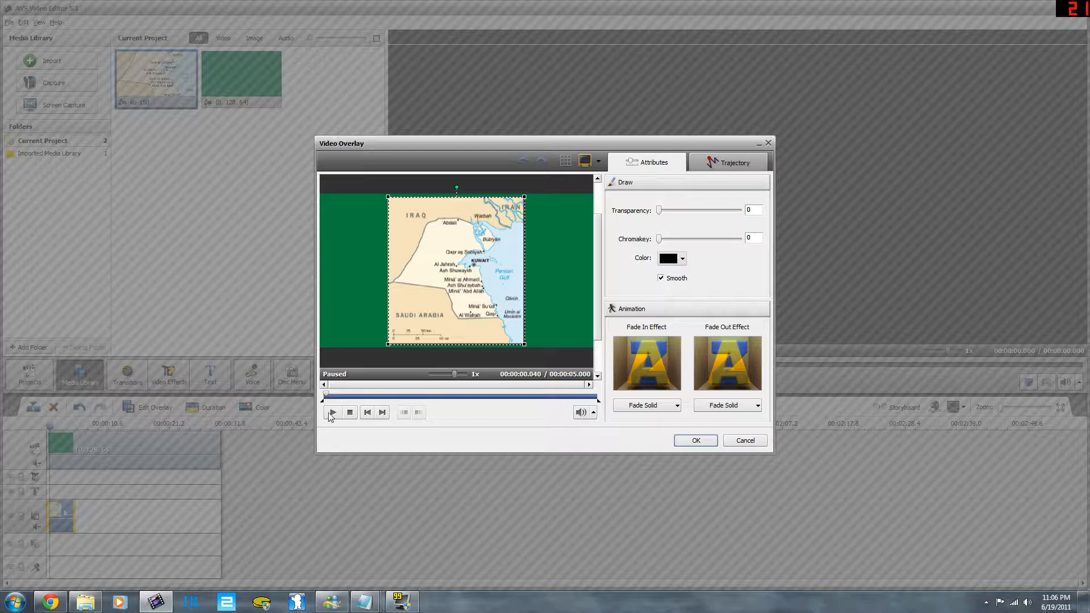
click(332, 413)
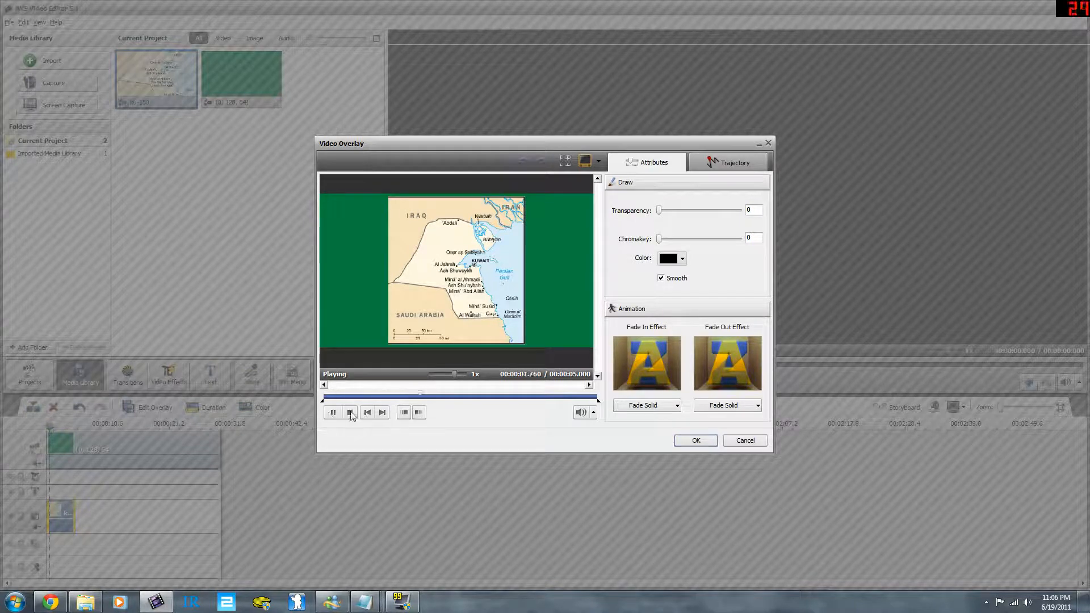
click(350, 413)
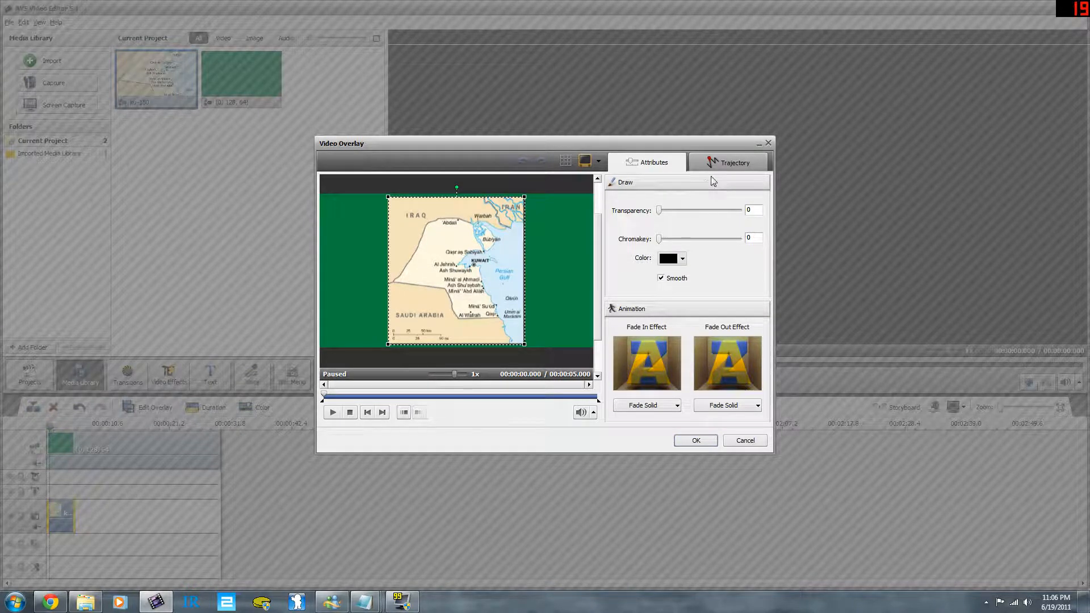
Try the straight-line, spiral, wave and upward-curve trajectory presets on the map overlay and browse the remaining presets.
click(734, 164)
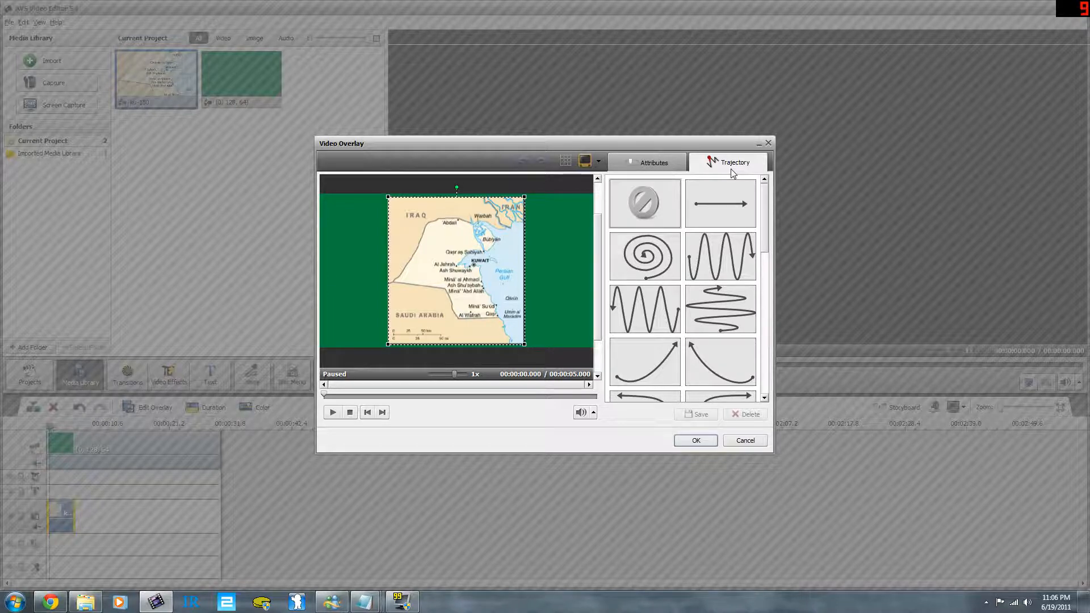
click(730, 212)
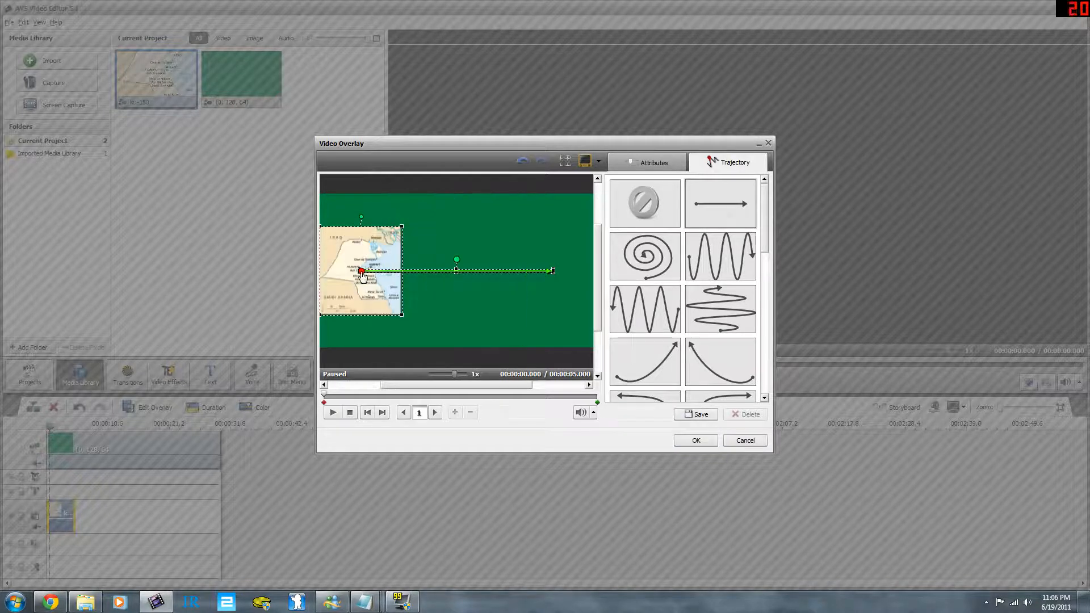
click(613, 254)
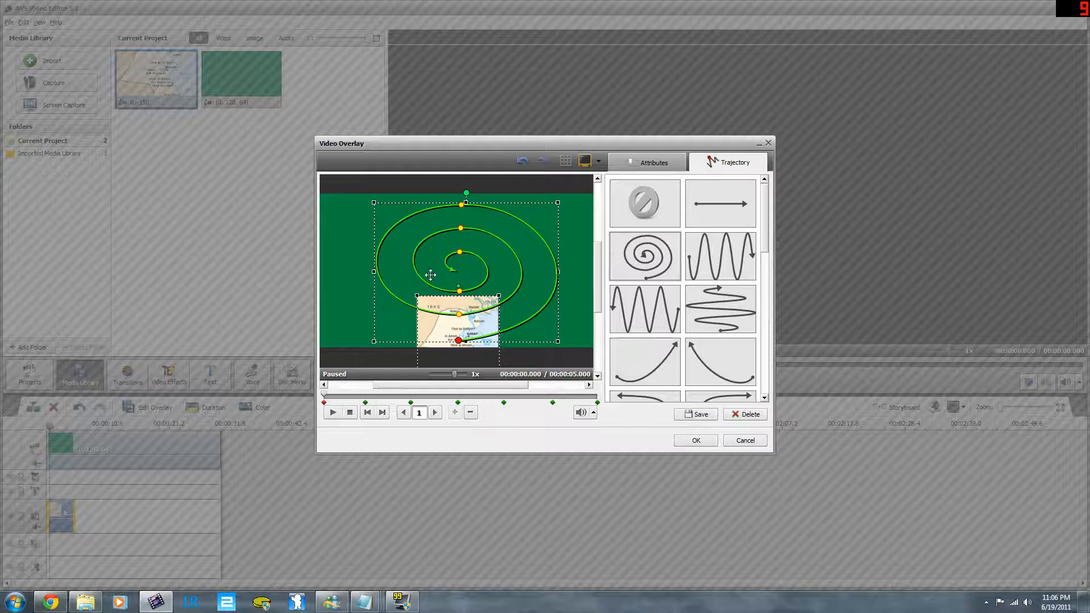
click(706, 248)
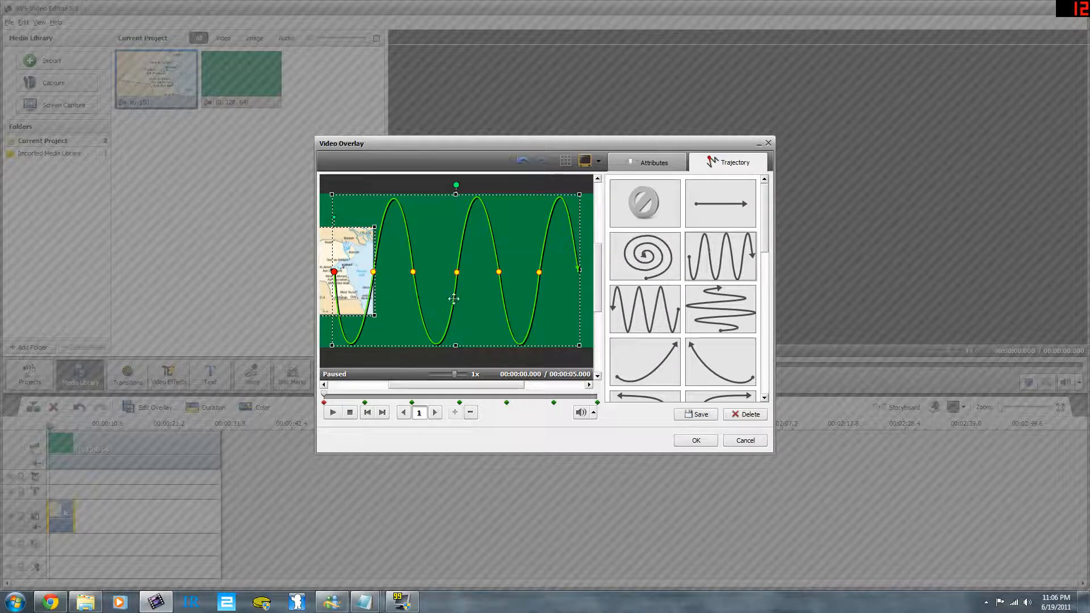
click(678, 320)
click(702, 312)
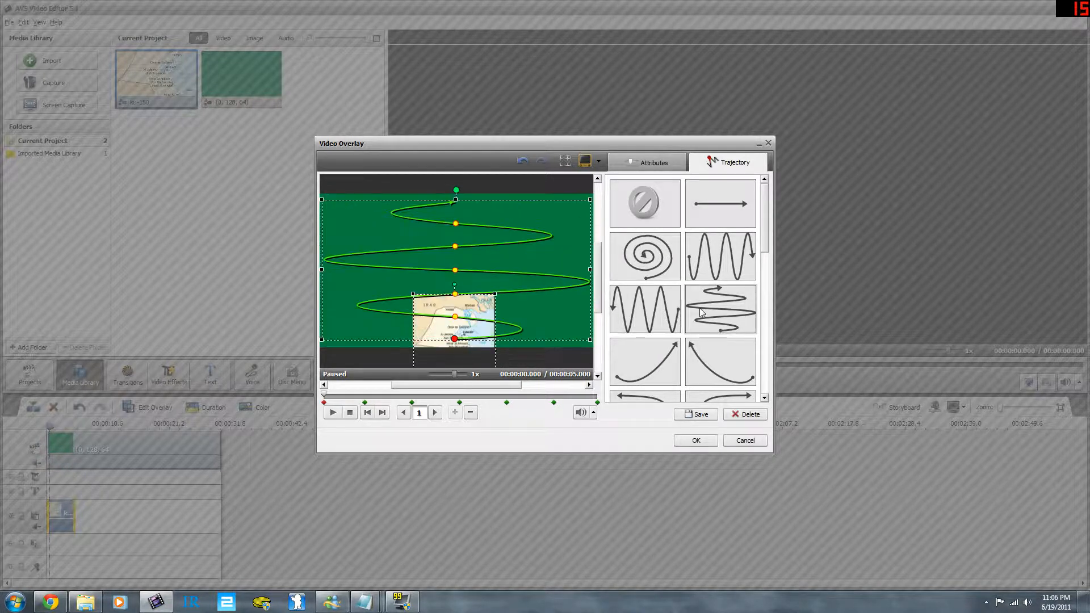
click(672, 365)
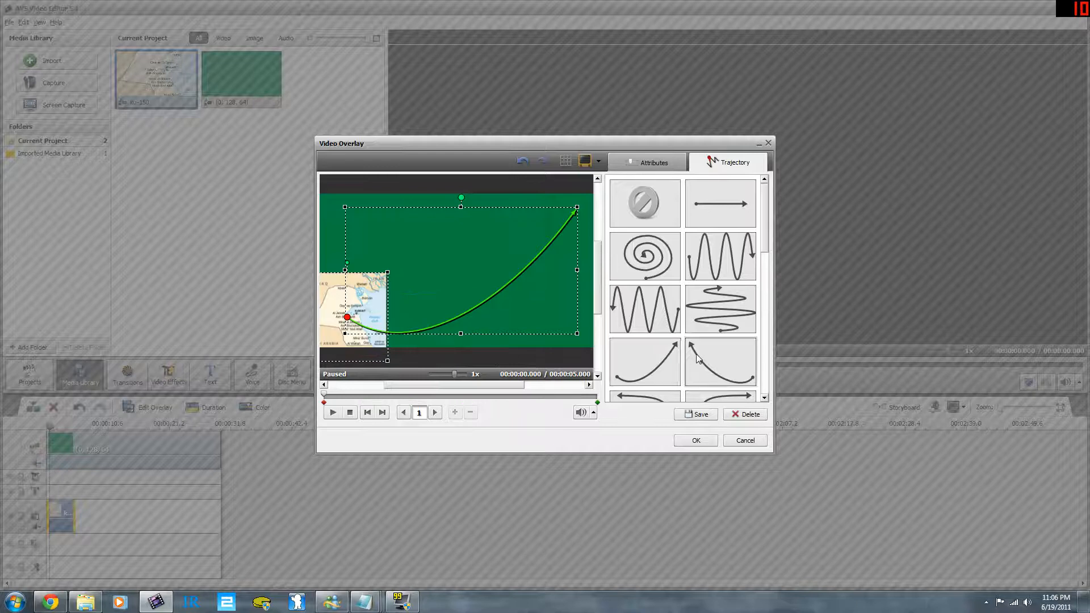
scroll(694, 355, down, 3)
scroll(694, 356, down, 2)
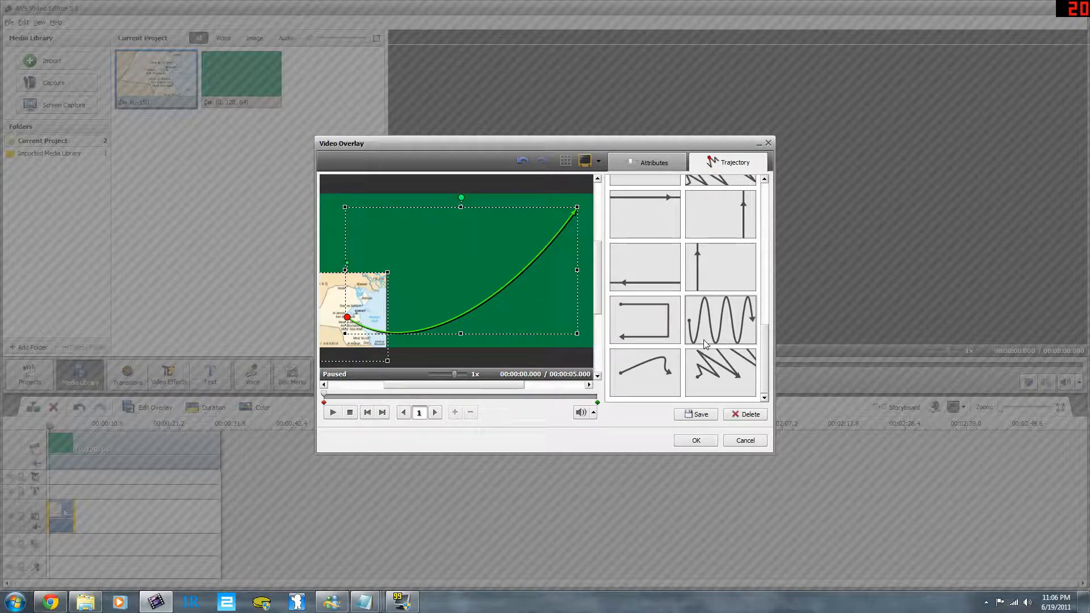
scroll(703, 340, up, 5)
Apply the straight horizontal trajectory to the map and raise a new middle point to form a peak.
click(714, 216)
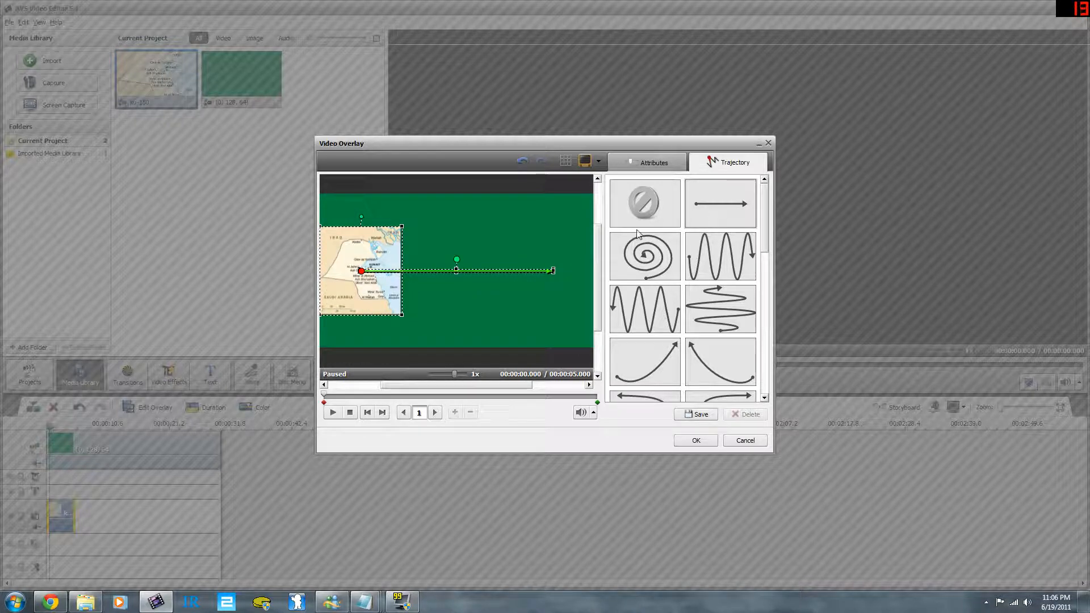
double_click(391, 272)
drag(391, 271, 457, 211)
Preview the map moving along the peaked trajectory from the start.
drag(389, 395, 289, 412)
click(336, 415)
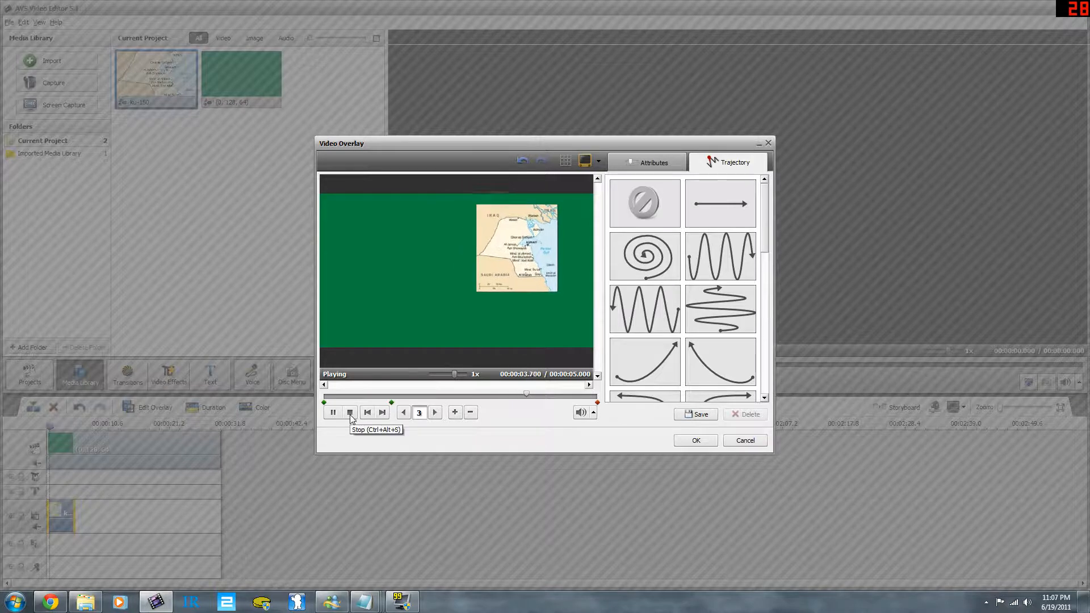
click(351, 414)
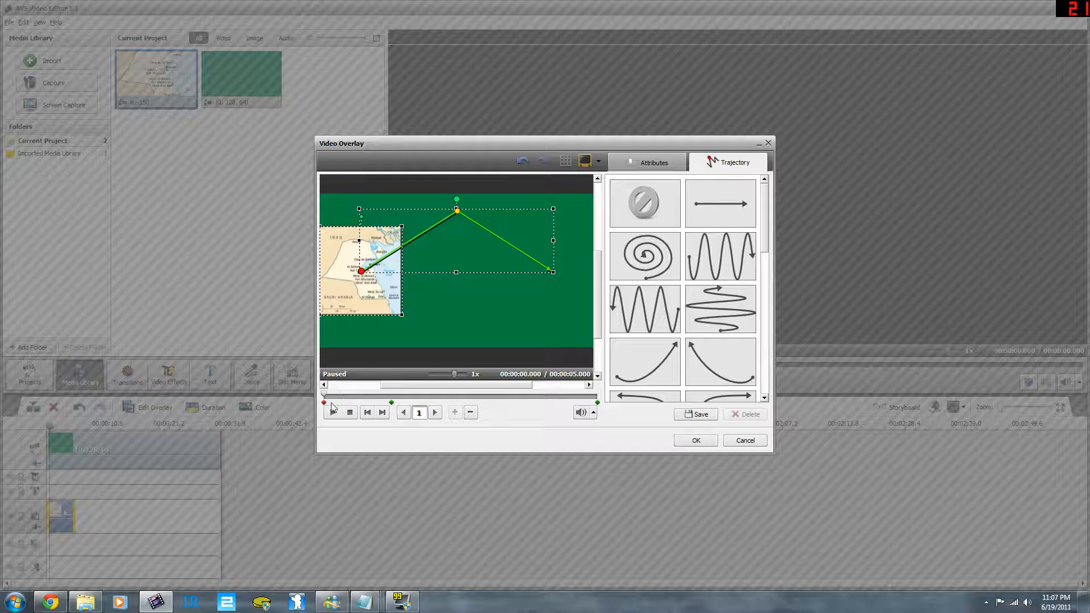
Move the middle keyframe close to the start of the overlay's timeline and preview the faster first segment.
drag(325, 394, 291, 405)
click(332, 414)
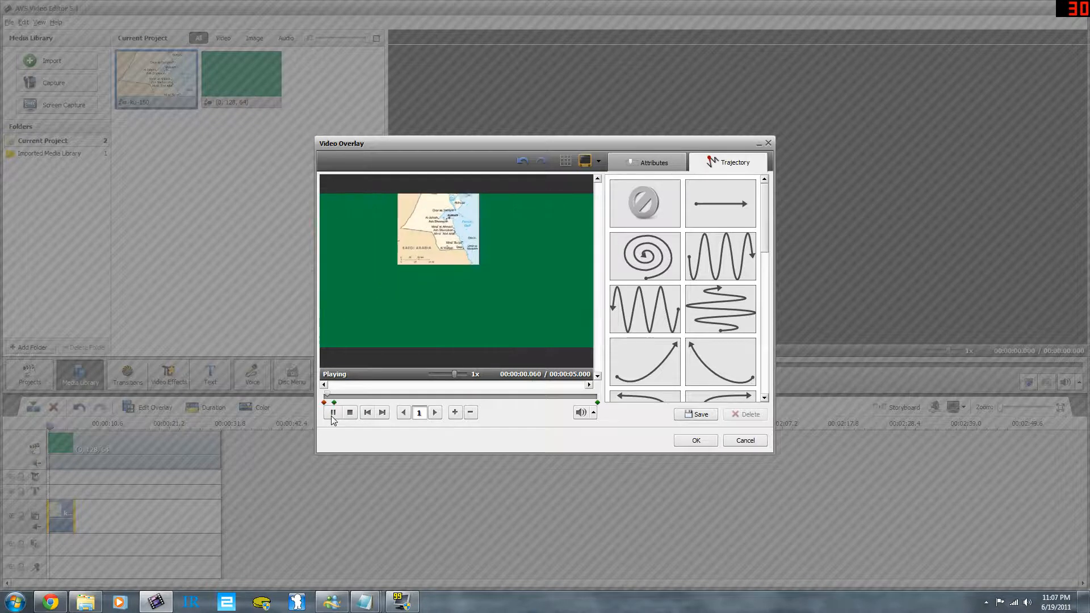
click(349, 415)
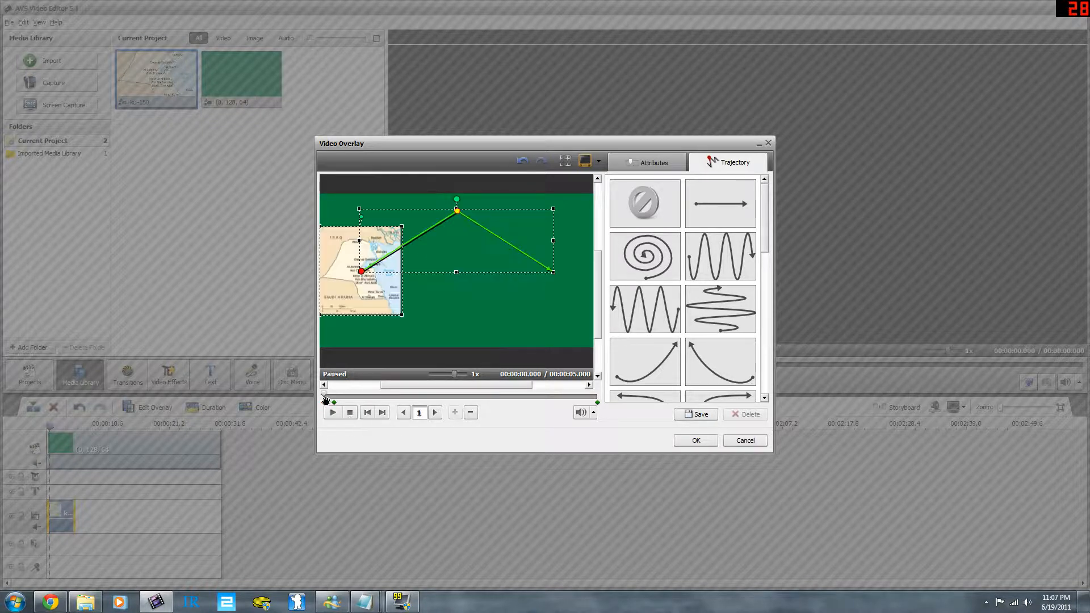
Move the middle keyframe towards the end of the overlay's timeline and preview the slower first segment.
mouse_move(333, 401)
mouse_down()
mouse_move(442, 386)
mouse_move(545, 395)
mouse_up()
click(333, 412)
click(545, 402)
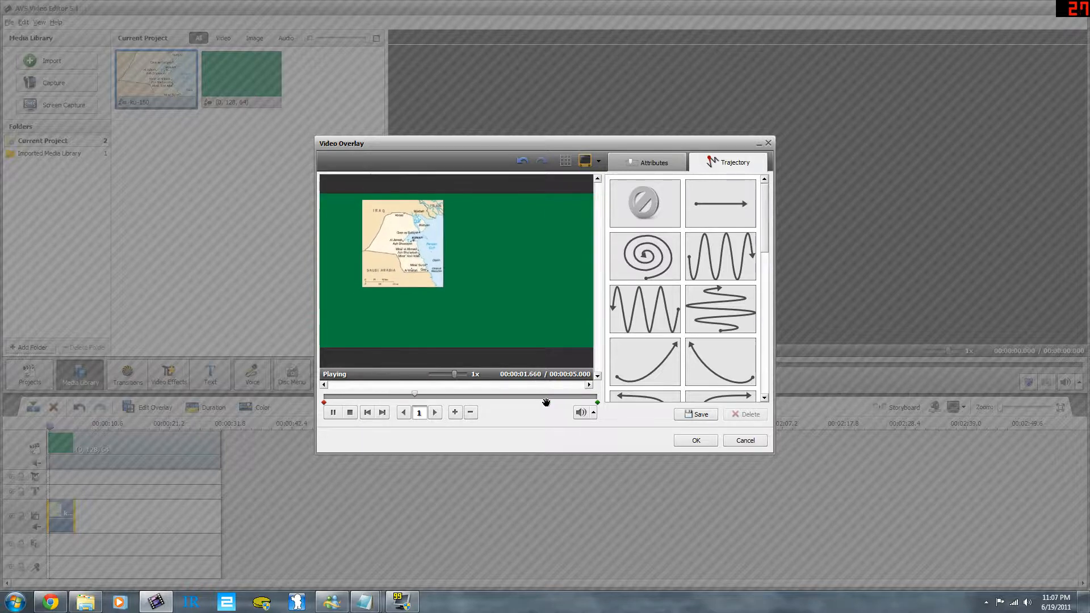
click(348, 415)
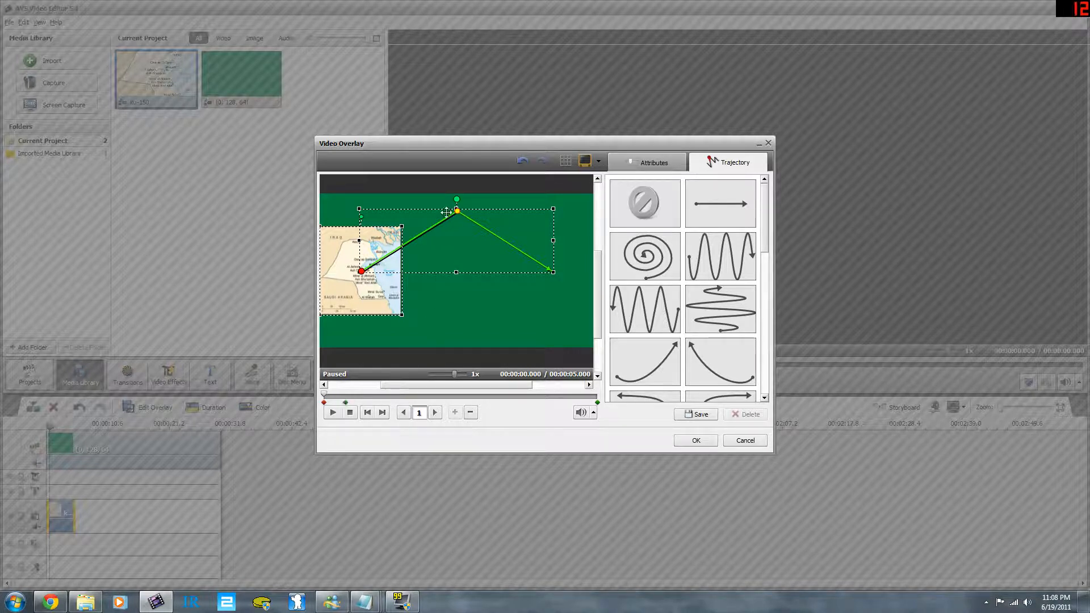
Move the middle keyframe to about 2.44 seconds and lower the trajectory's middle point to flatten the peak.
drag(404, 411, 457, 411)
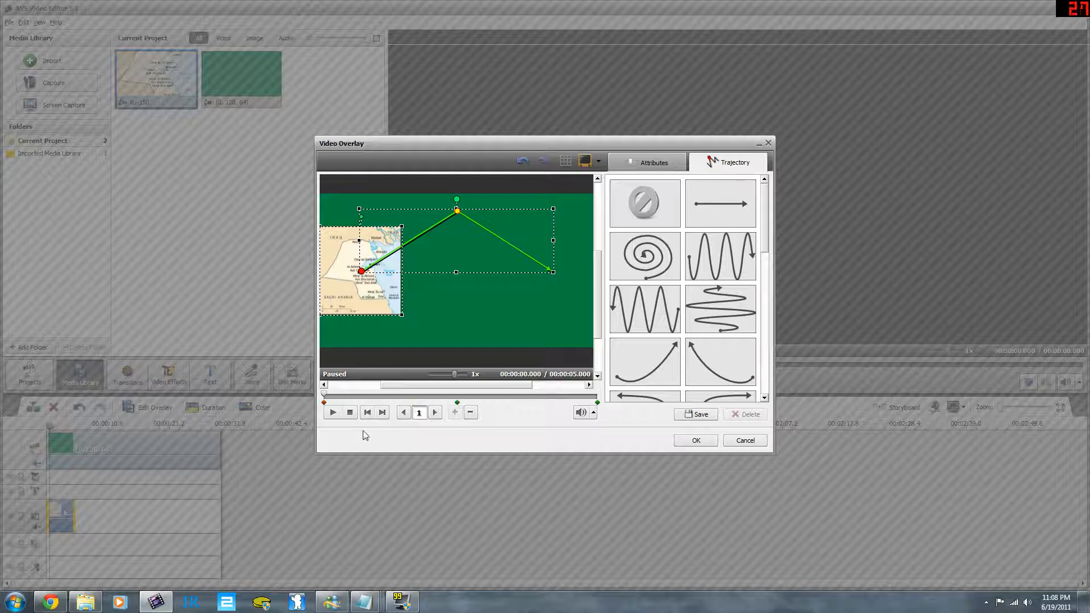
click(333, 412)
drag(459, 209, 458, 253)
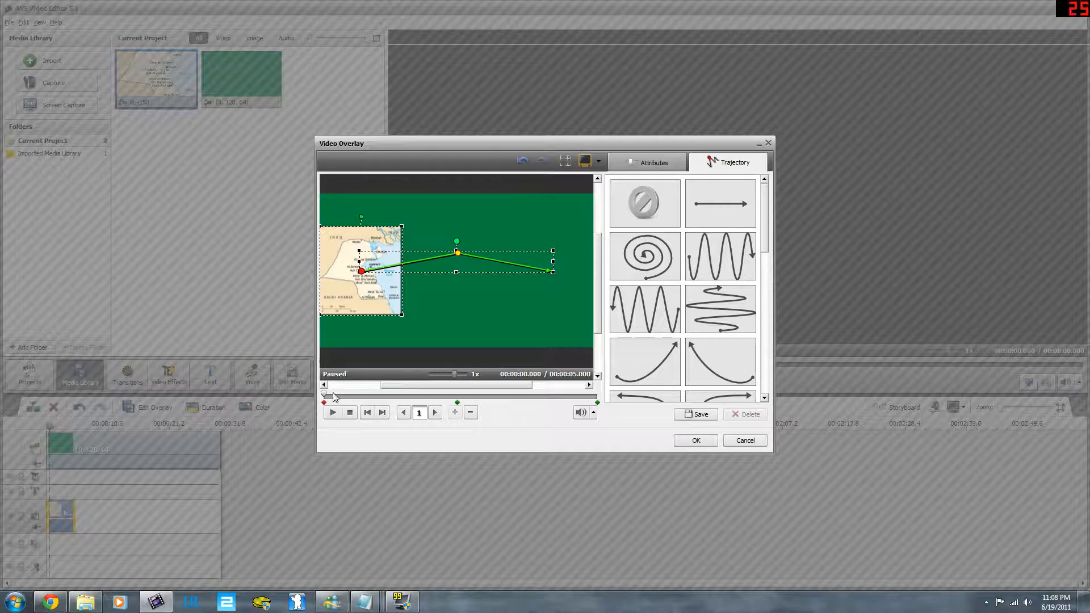
Shrink the map to a tiny size at the middle keyframe, keeping it centred on the trajectory point.
drag(324, 394, 460, 393)
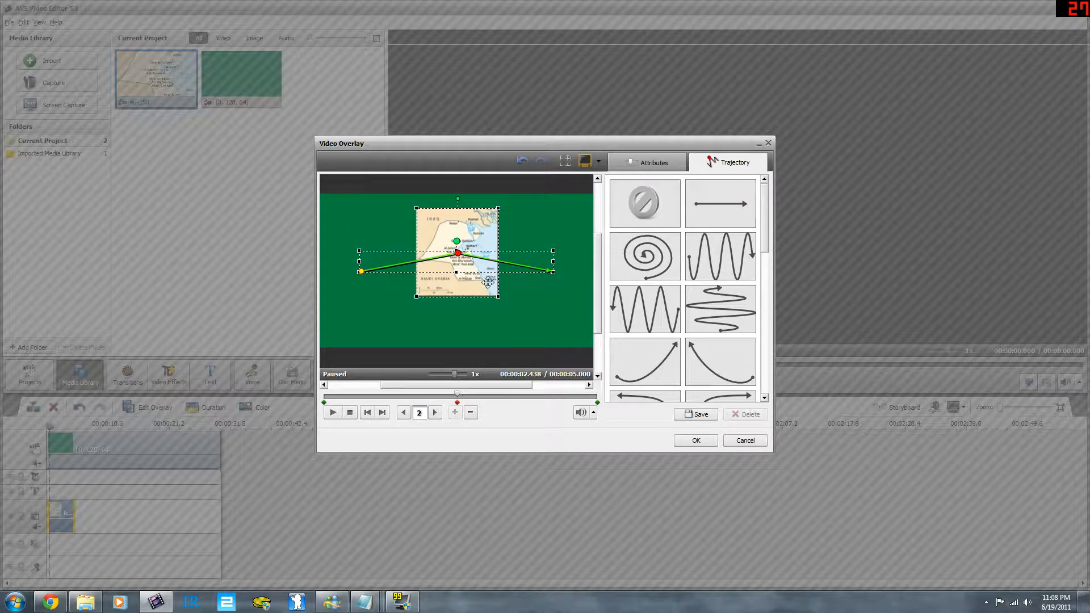
click(459, 254)
drag(465, 266, 458, 257)
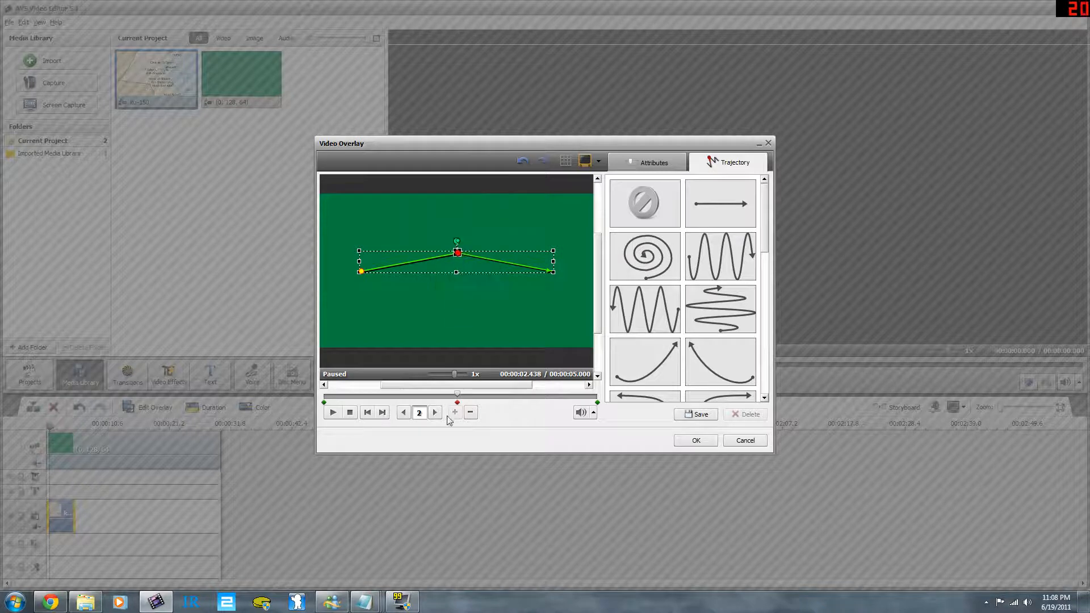
Preview the map's motion and size change from the start and stop playback.
drag(455, 398, 300, 396)
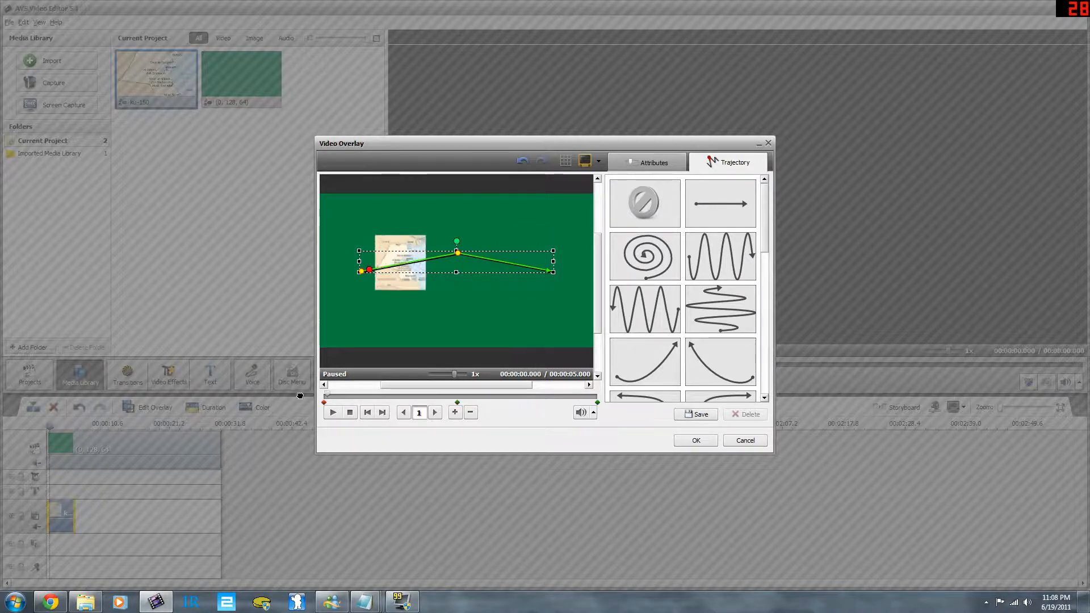
click(335, 413)
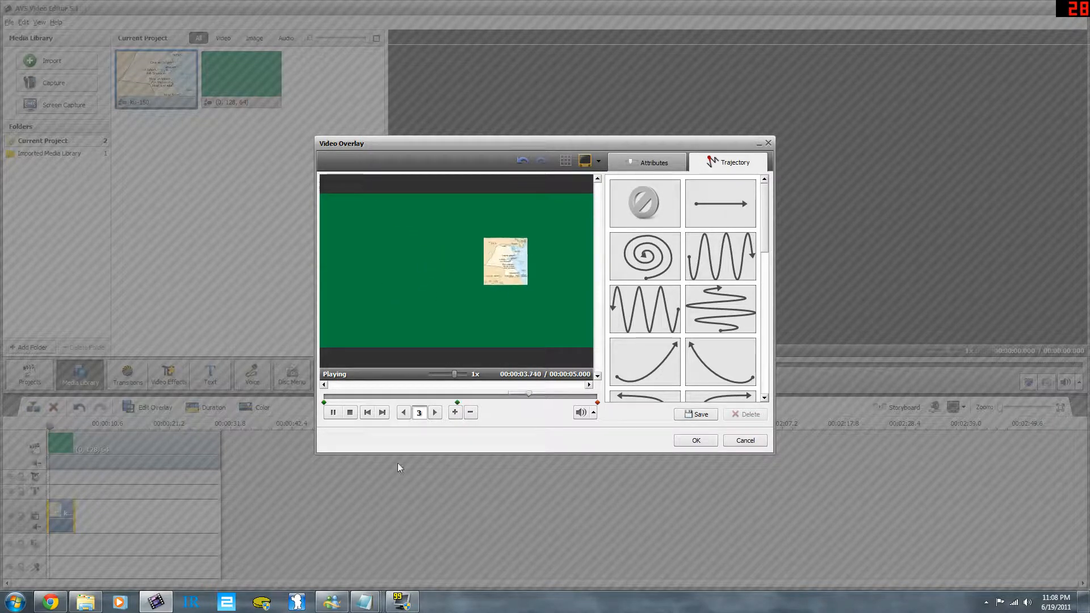
click(348, 414)
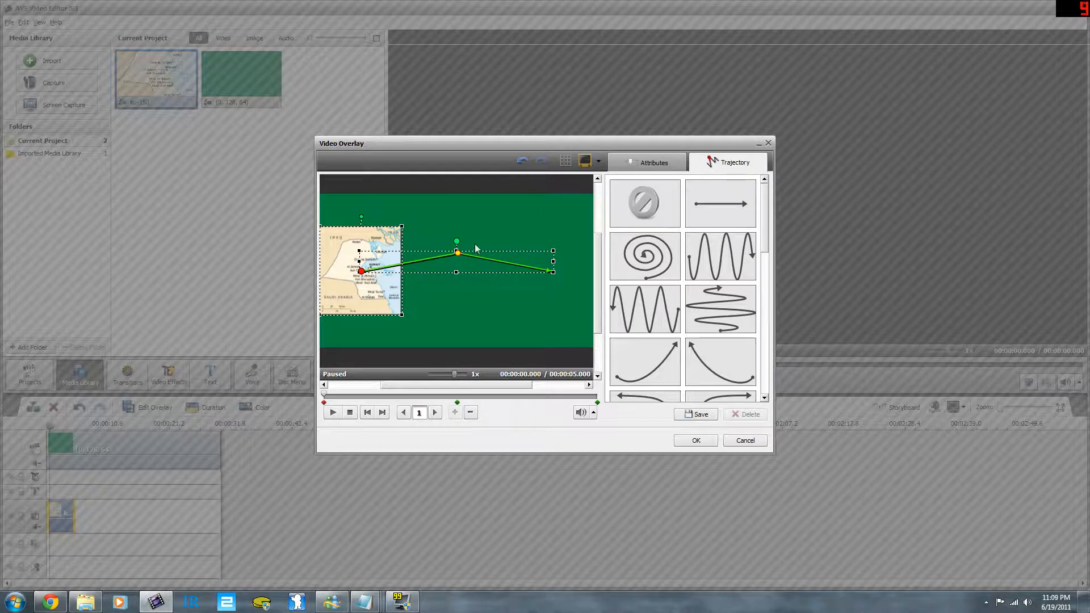
Enlarge the tiny map slightly at the middle keyframe and return the playhead to the start of the overlay.
drag(323, 393, 457, 400)
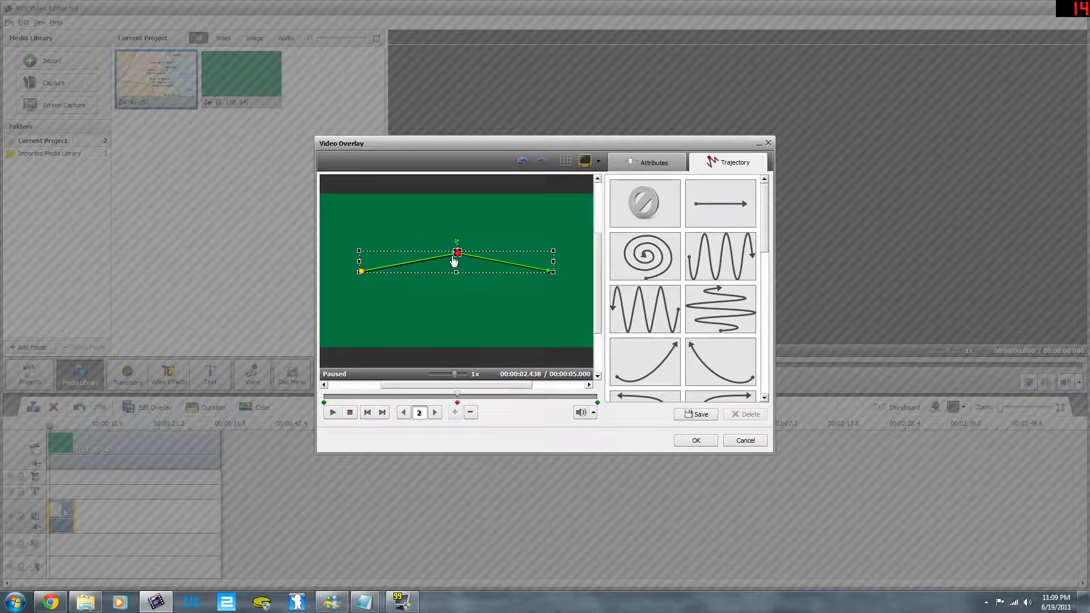
drag(454, 257, 441, 271)
drag(446, 398, 326, 410)
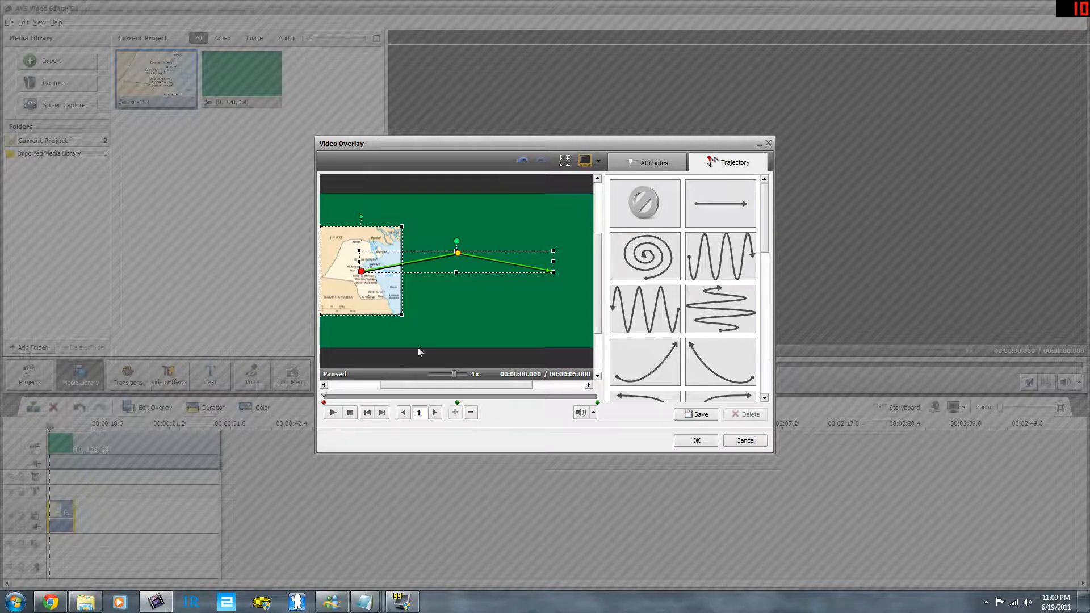
Enlarge the map further at the middle keyframe and rotate it 180 degrees so it is upside down.
mouse_move(324, 394)
mouse_down()
mouse_move(454, 404)
mouse_move(327, 412)
mouse_up()
click(457, 403)
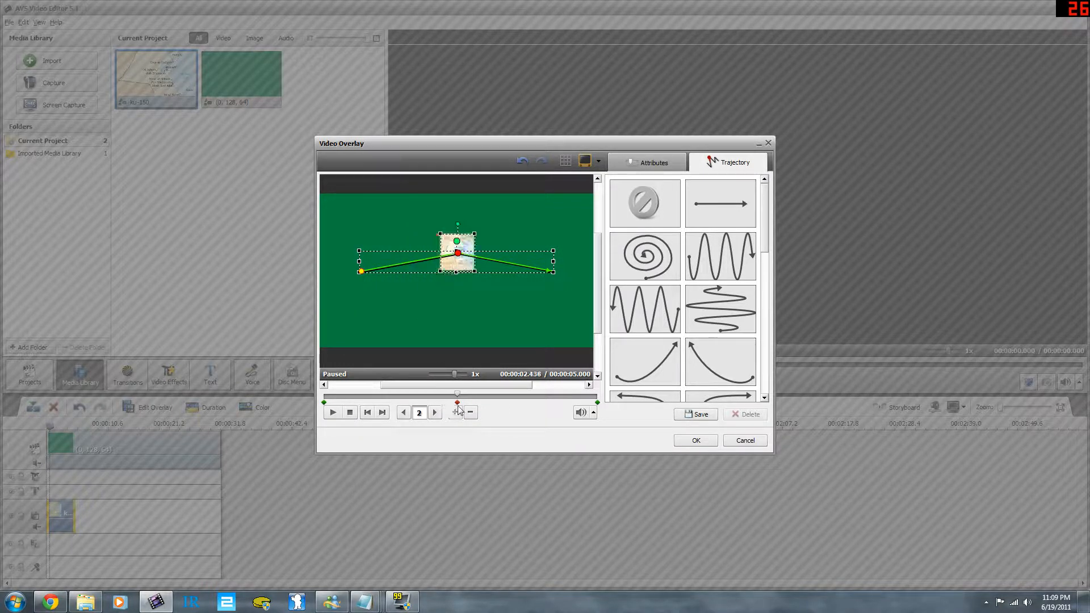
mouse_move(474, 272)
mouse_down()
mouse_move(515, 292)
mouse_move(473, 287)
mouse_up()
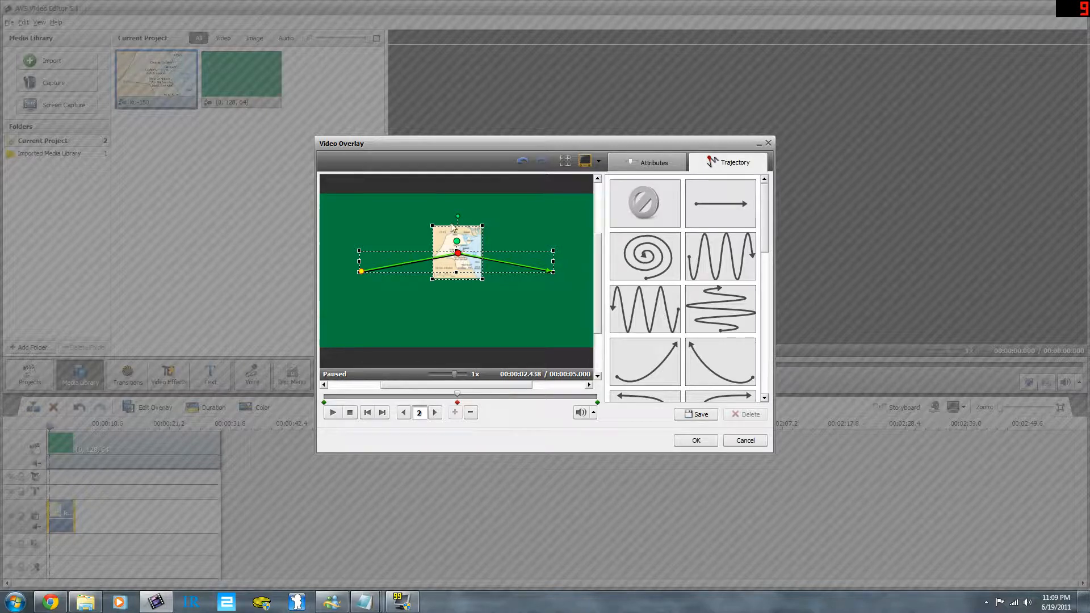
drag(457, 213, 457, 309)
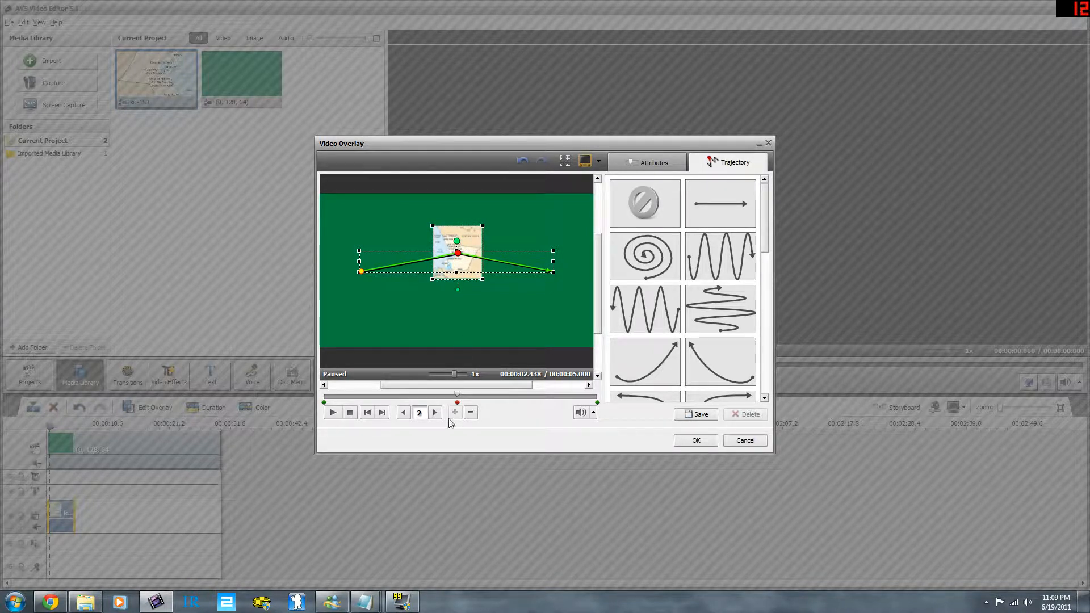
Preview the map's rotation from the start to the last keyframe and return to the beginning.
drag(457, 395, 321, 430)
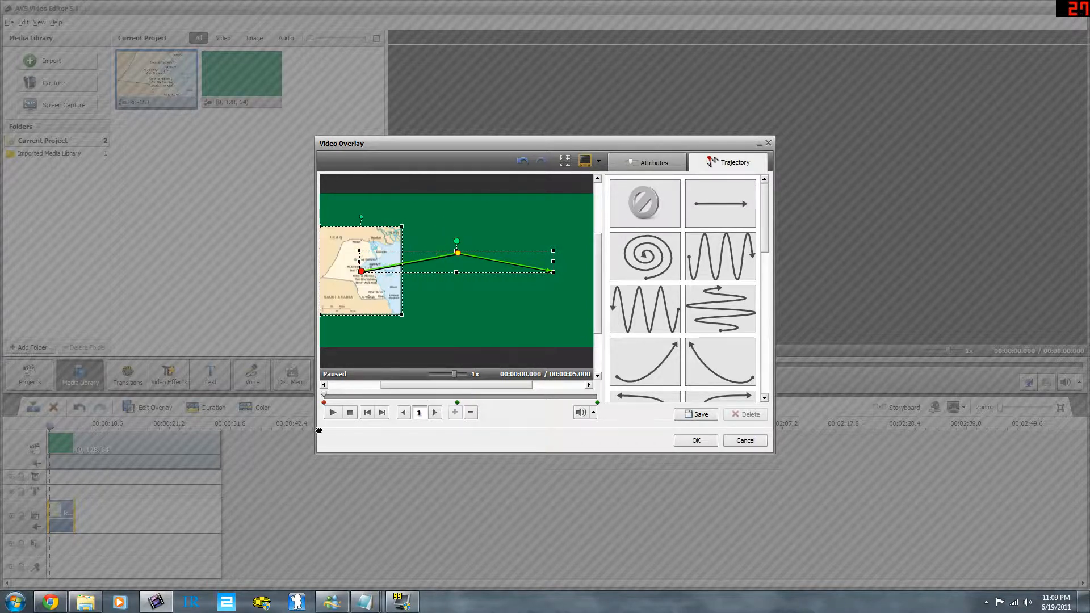
click(333, 413)
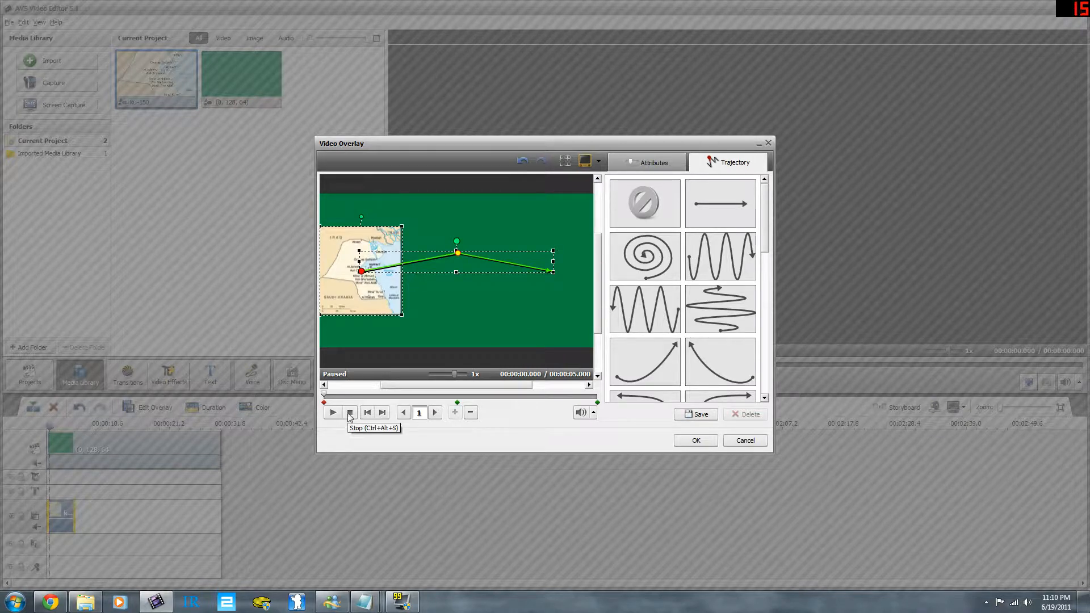
drag(325, 396, 592, 392)
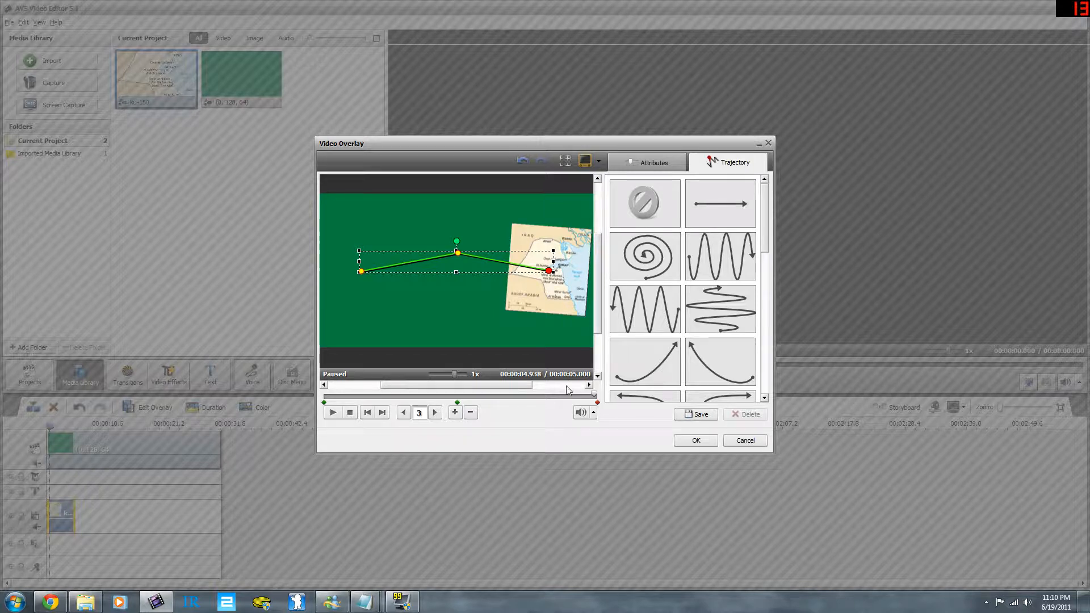
click(358, 417)
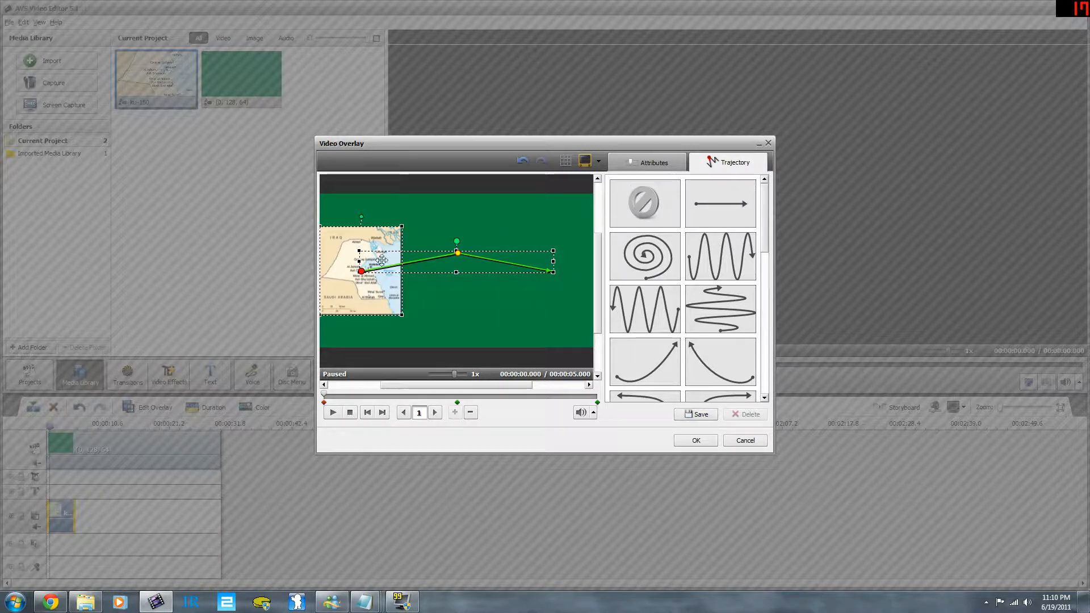
Rotate the map to a steep counterclockwise tilt at the first keyframe and scrub through the overlay to check the spin.
drag(365, 219, 392, 226)
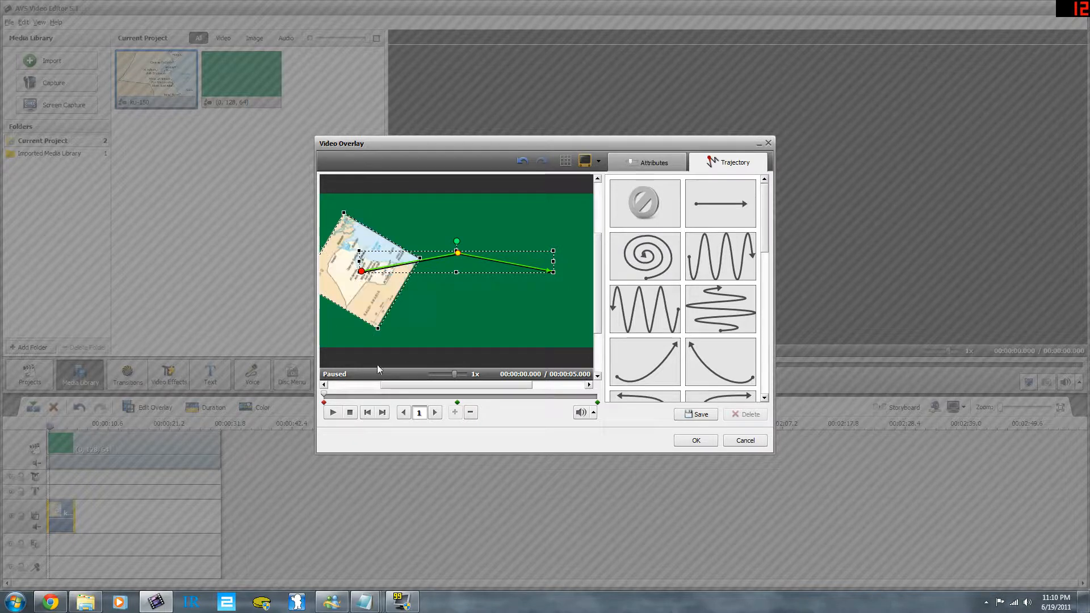
drag(325, 395, 599, 374)
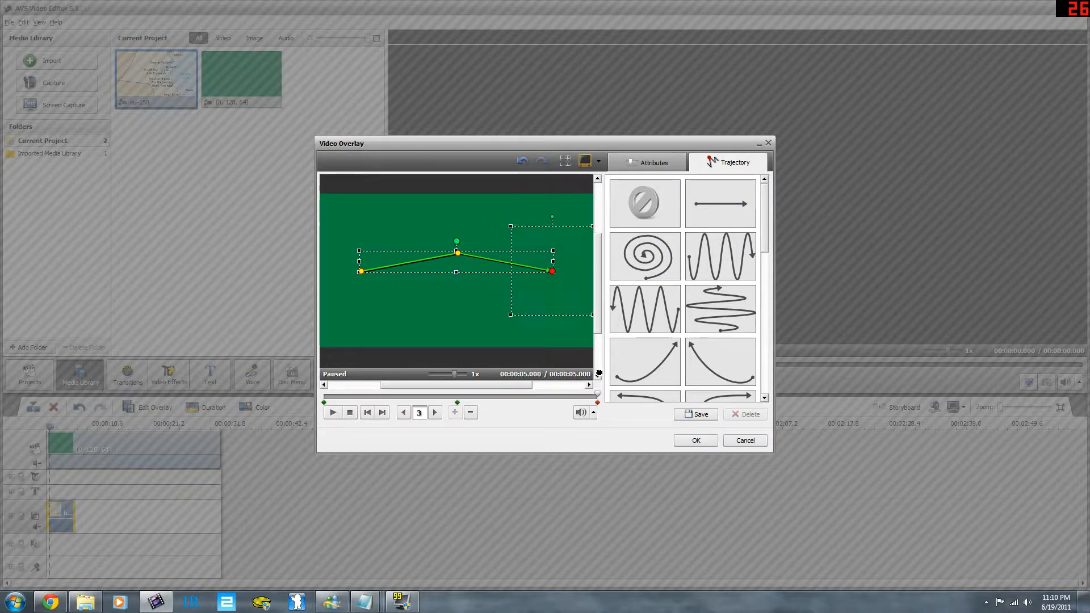
click(350, 413)
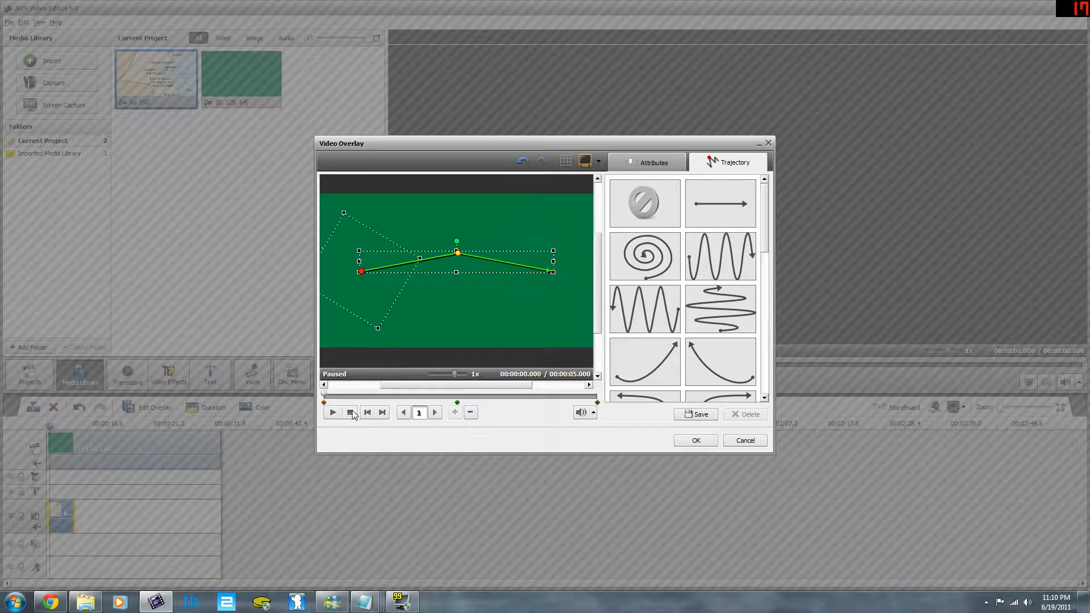
Add a trajectory point in each of the two path segments and move both points down near the frame's lower edge.
double_click(402, 264)
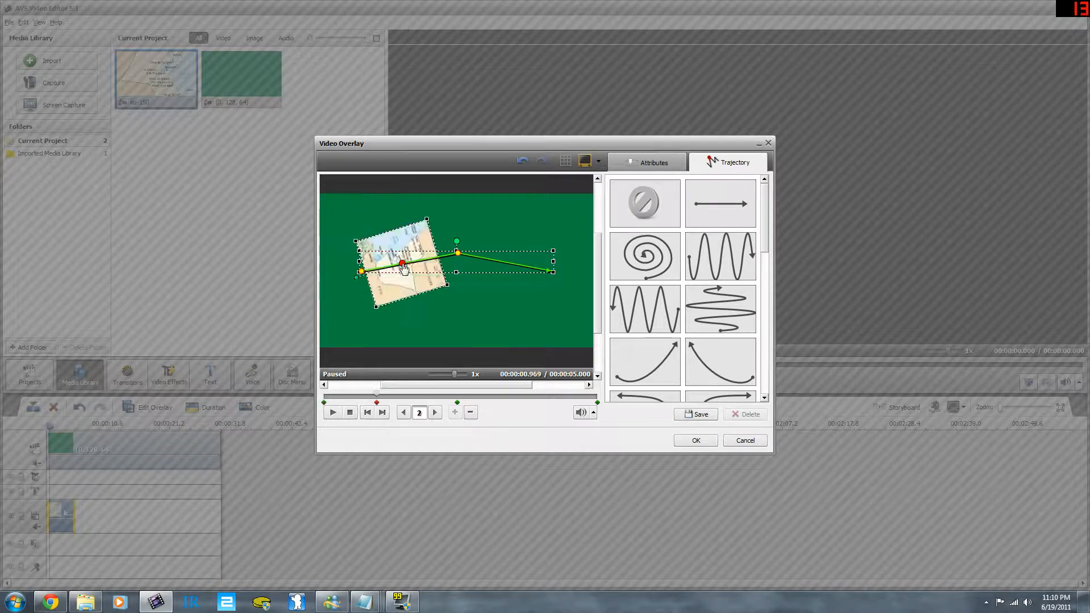
double_click(512, 264)
drag(403, 263, 433, 327)
drag(512, 264, 439, 329)
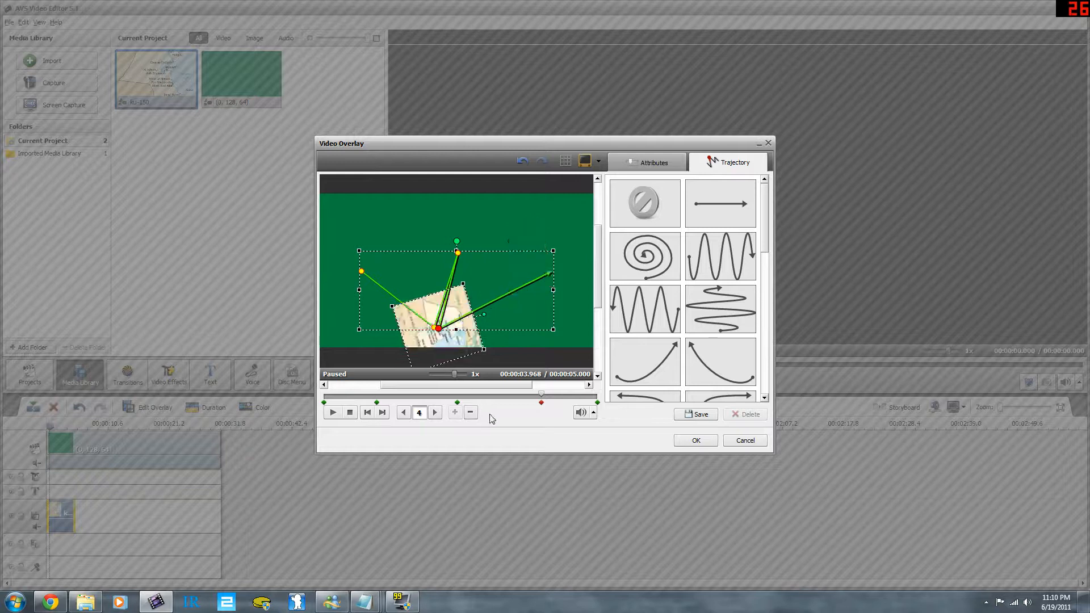
Move the second added trajectory point right to shape the path like a W, and discard the overlay edits.
click(349, 412)
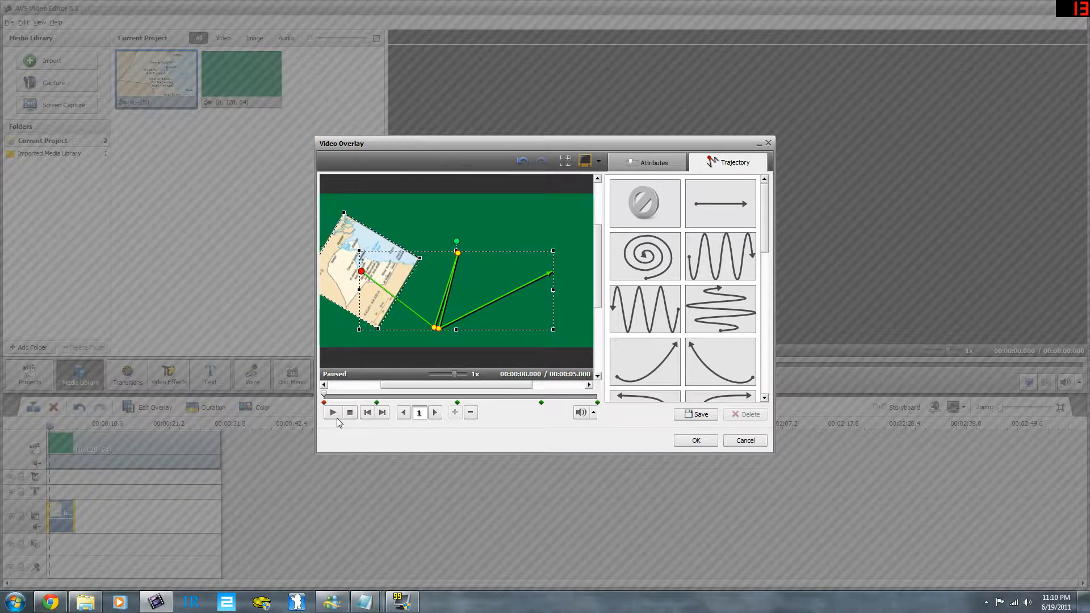
click(333, 413)
drag(439, 328, 491, 335)
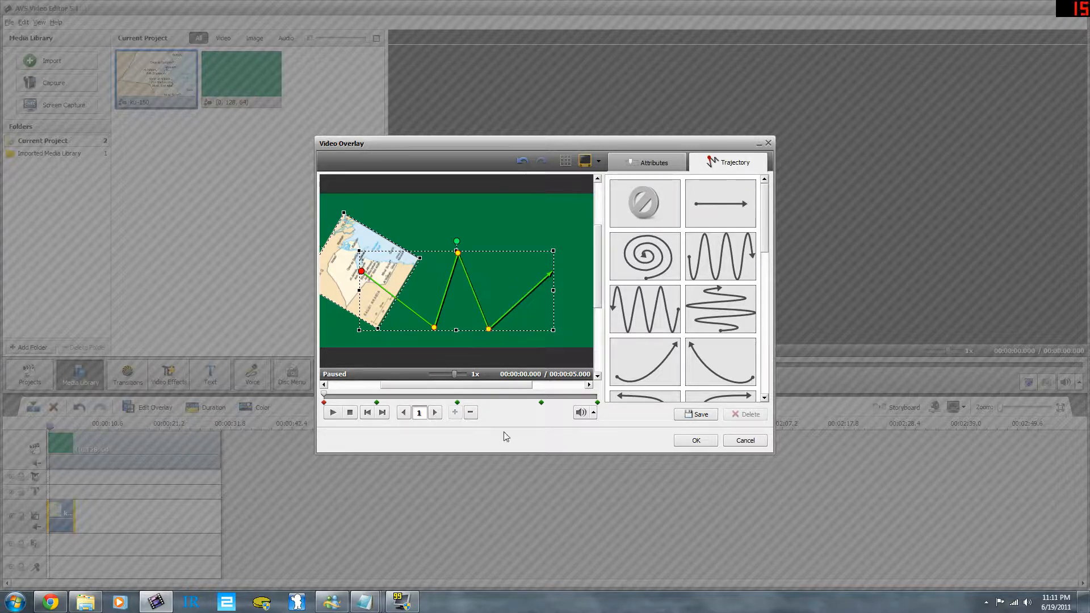
click(745, 440)
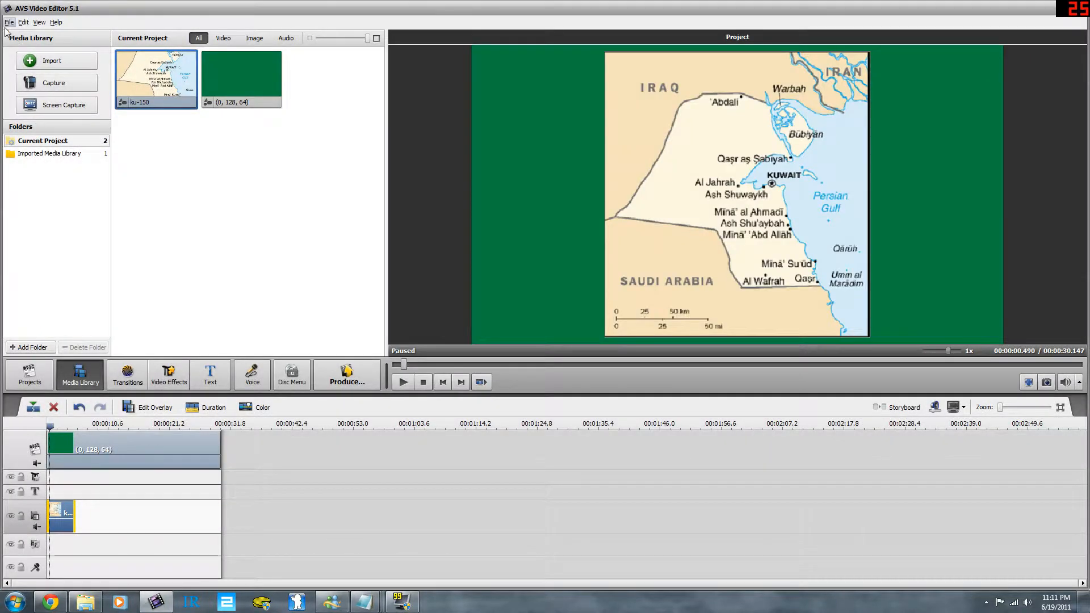
Open the existing PG project without saving the current project.
click(6, 26)
click(335, 224)
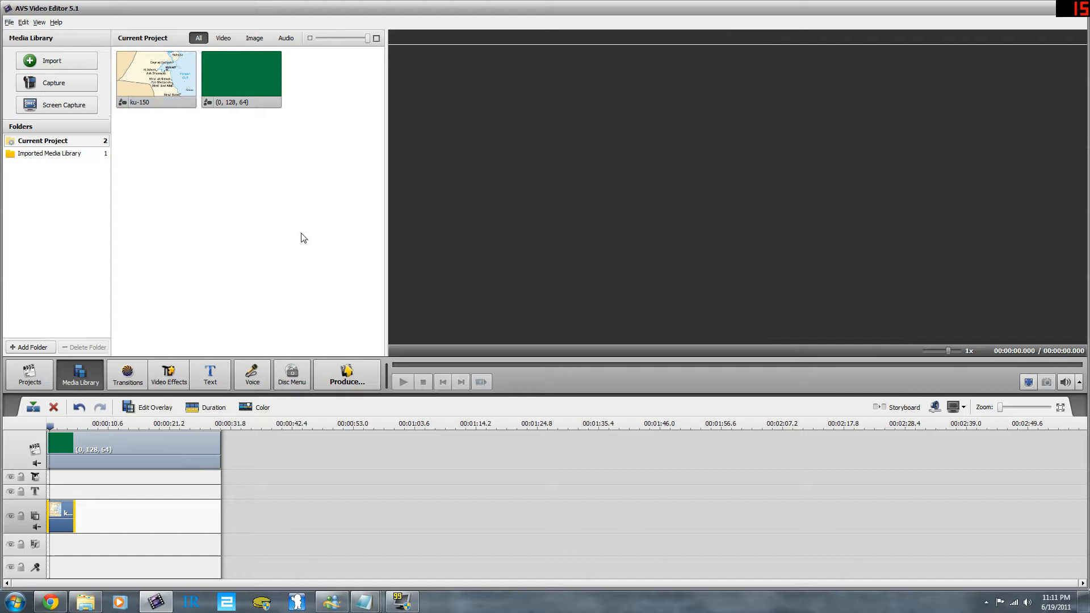
click(33, 375)
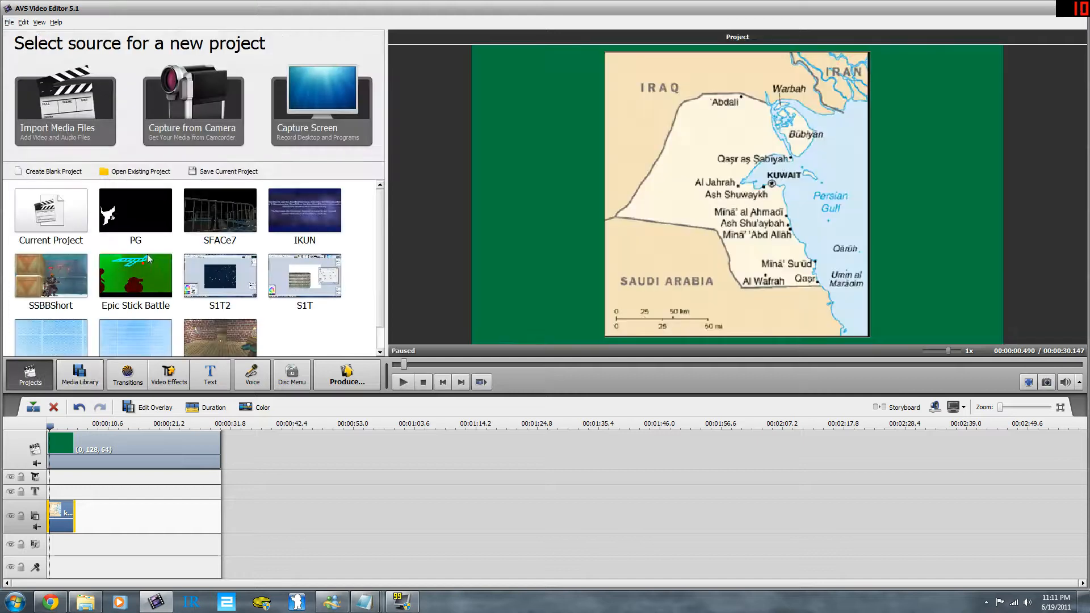
double_click(135, 227)
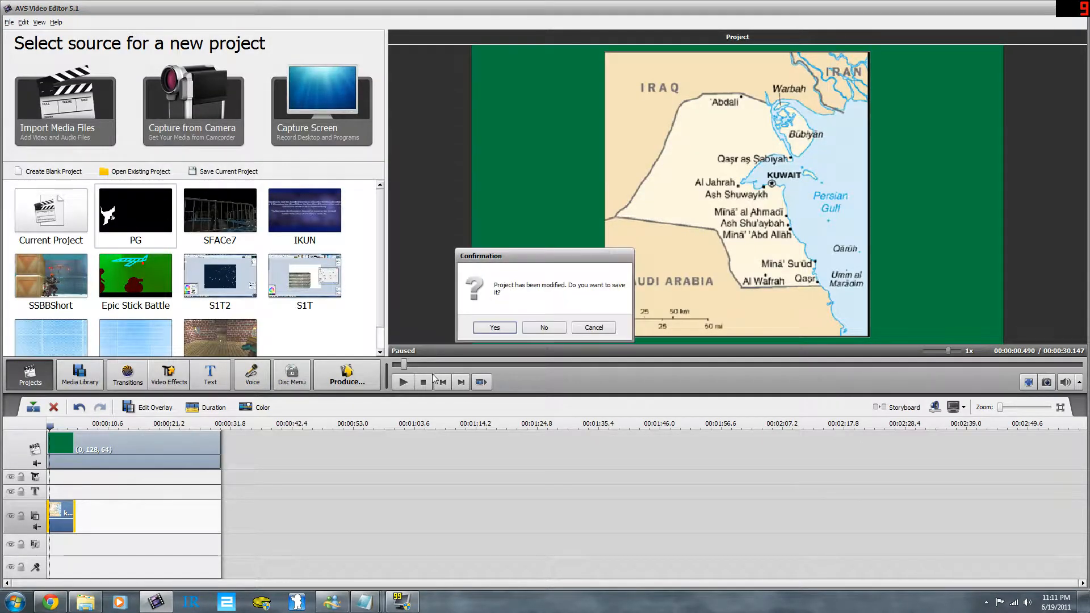
click(544, 327)
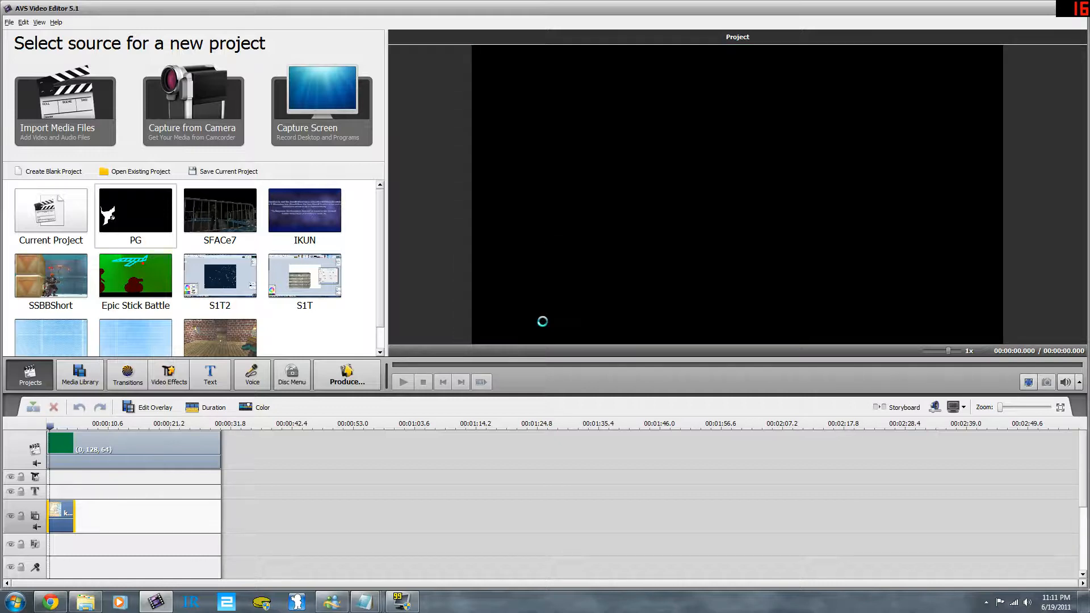
click(574, 329)
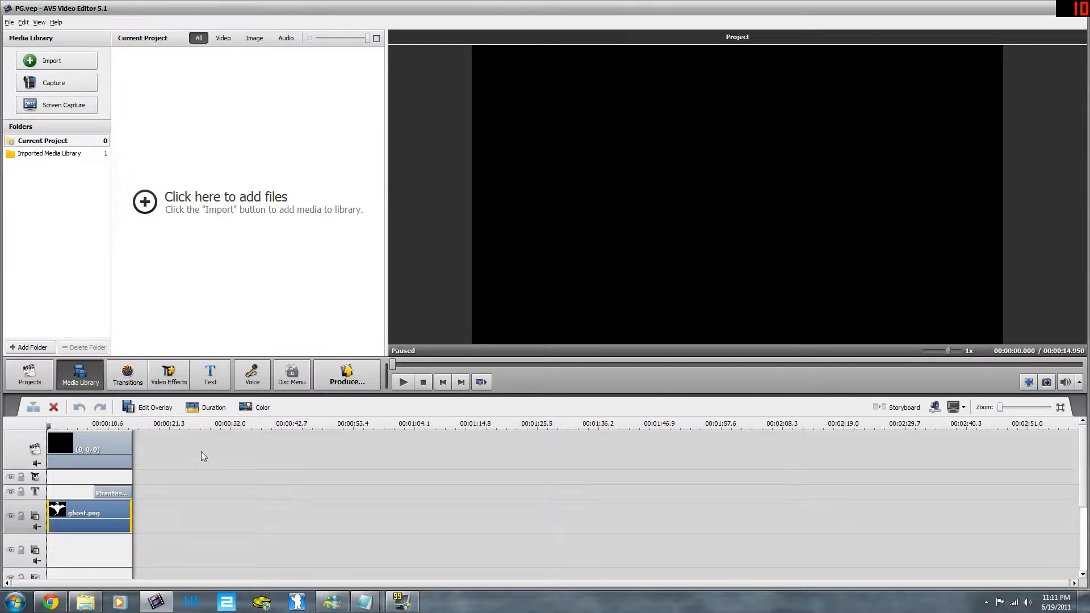
Open the ghost.png overlay for editing and show its trajectory.
right_click(124, 503)
click(156, 420)
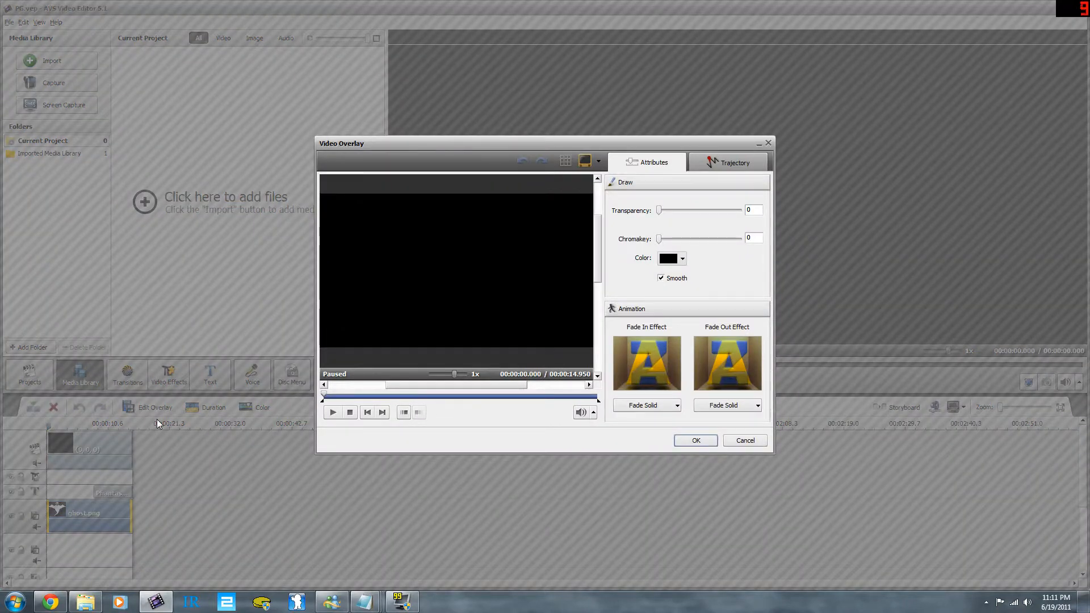
click(746, 170)
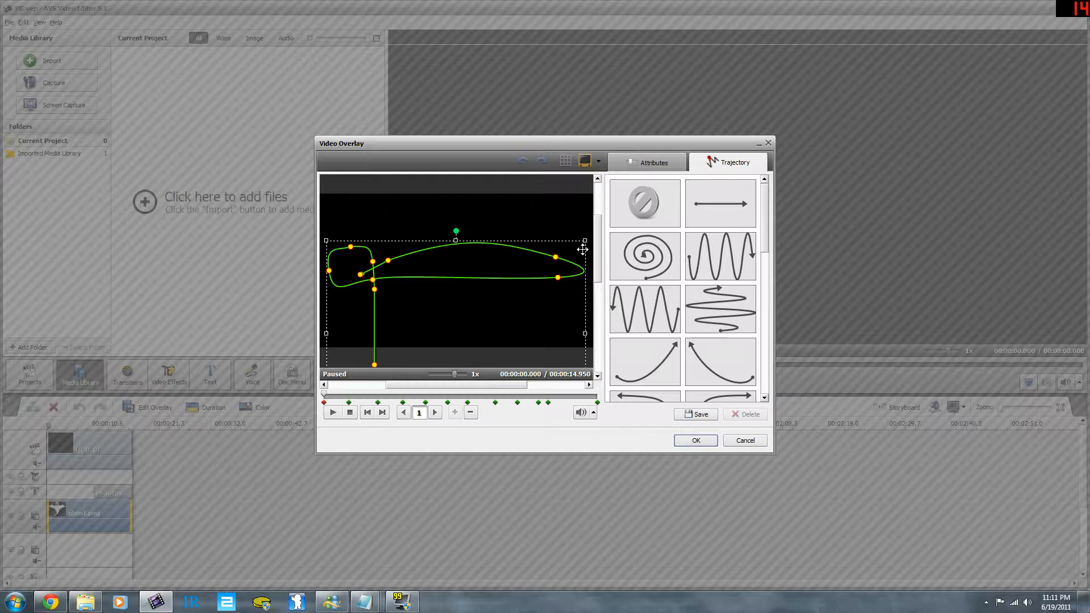
scroll(593, 267, down, 2)
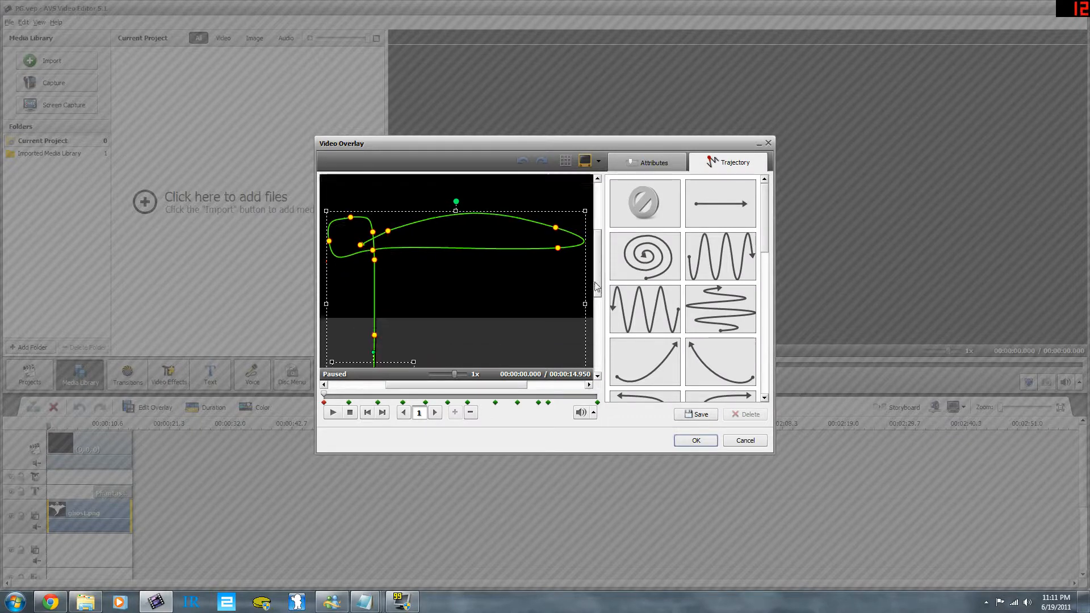
Step through keyframes 5 to 7 to examine how the ghost is rotated along the loop of its path.
drag(324, 393, 460, 385)
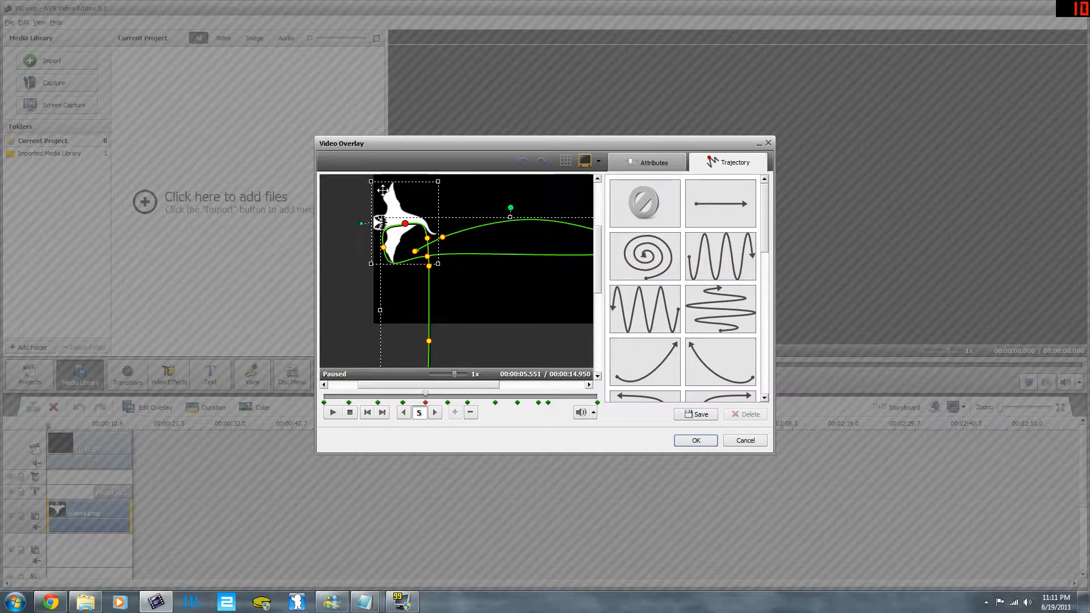
mouse_move(423, 396)
mouse_down()
mouse_move(379, 402)
mouse_move(423, 398)
mouse_up()
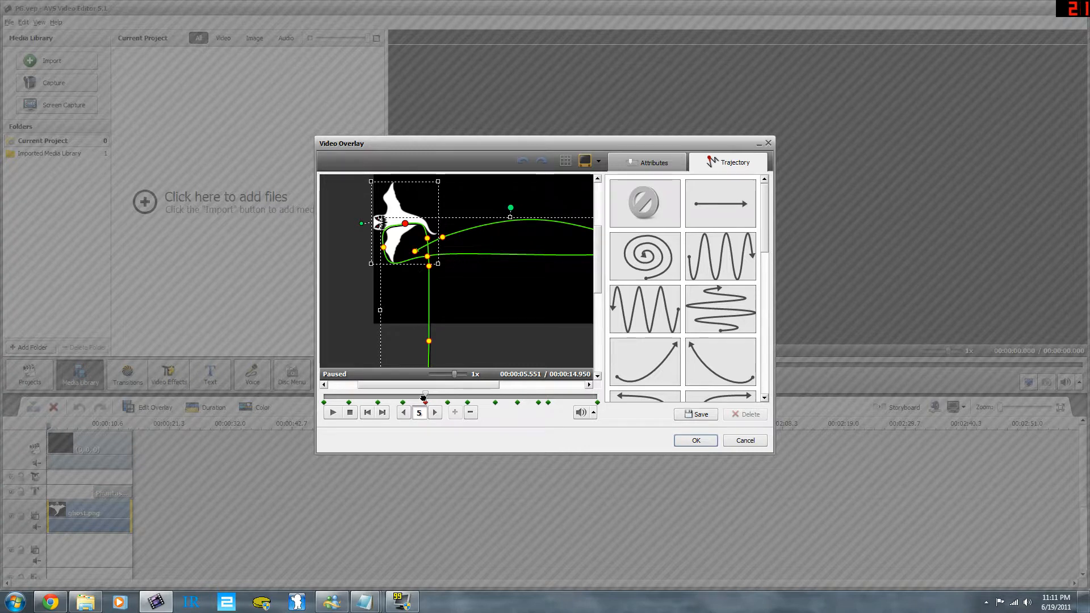
drag(427, 392, 449, 399)
click(404, 412)
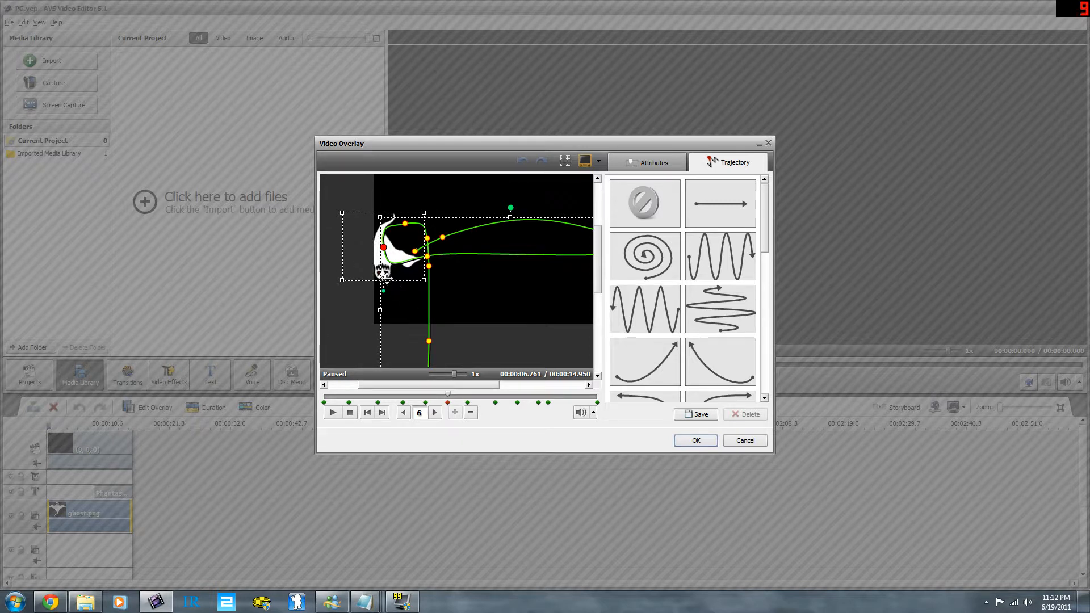
drag(447, 394, 470, 393)
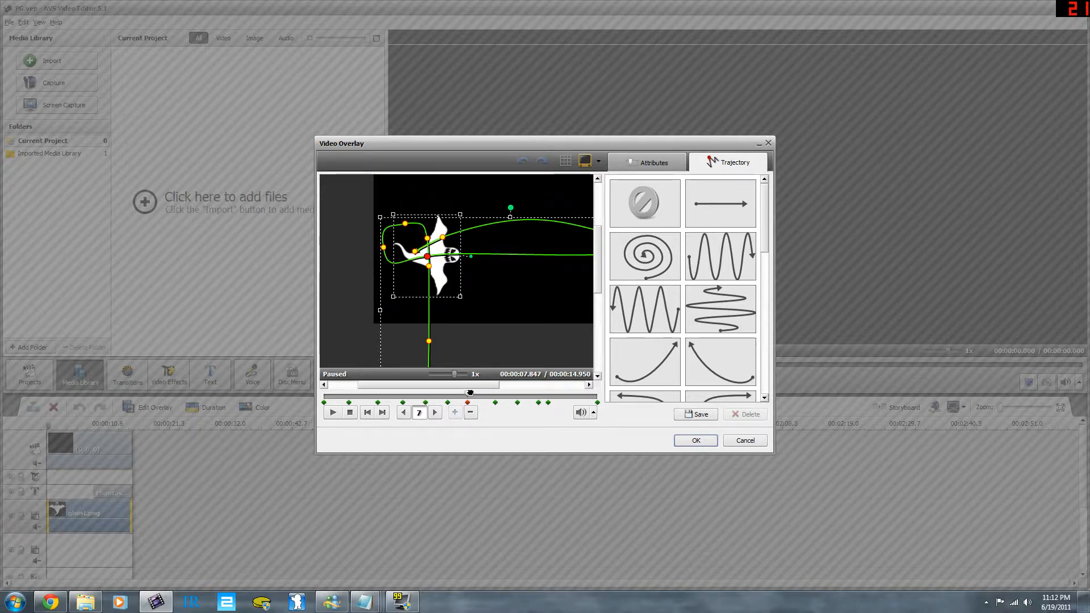
Examine the ghost's size and rotation at keyframes 10 to 12 beside the Phantasmal Gaming title, and close the overlay editor without keeping changes.
drag(476, 387, 512, 387)
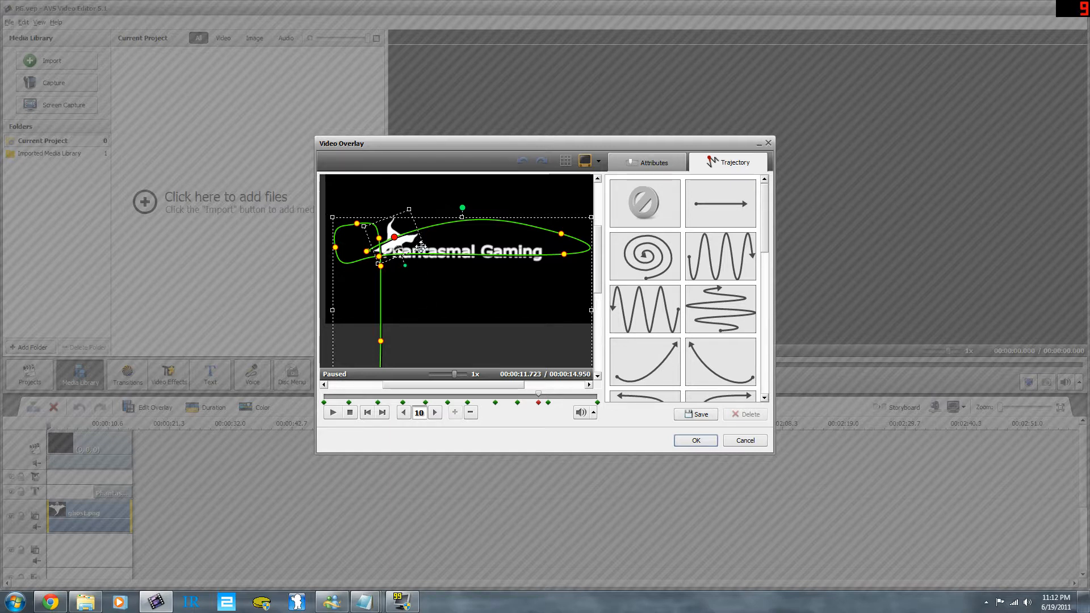
drag(423, 247, 422, 248)
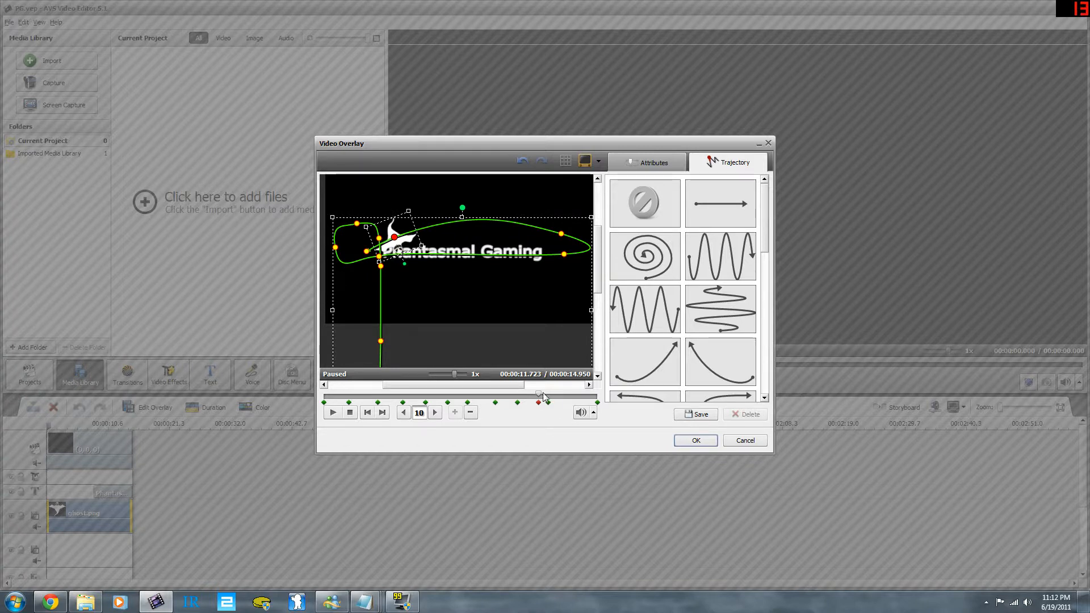
mouse_move(539, 392)
mouse_down()
mouse_move(518, 396)
mouse_move(548, 393)
mouse_up()
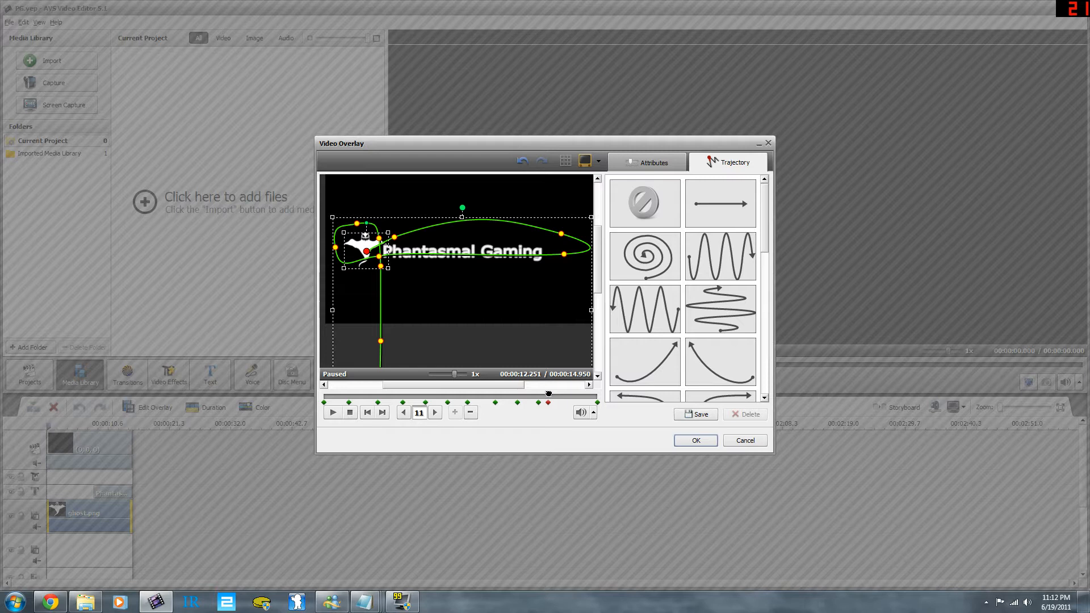
drag(549, 394, 605, 396)
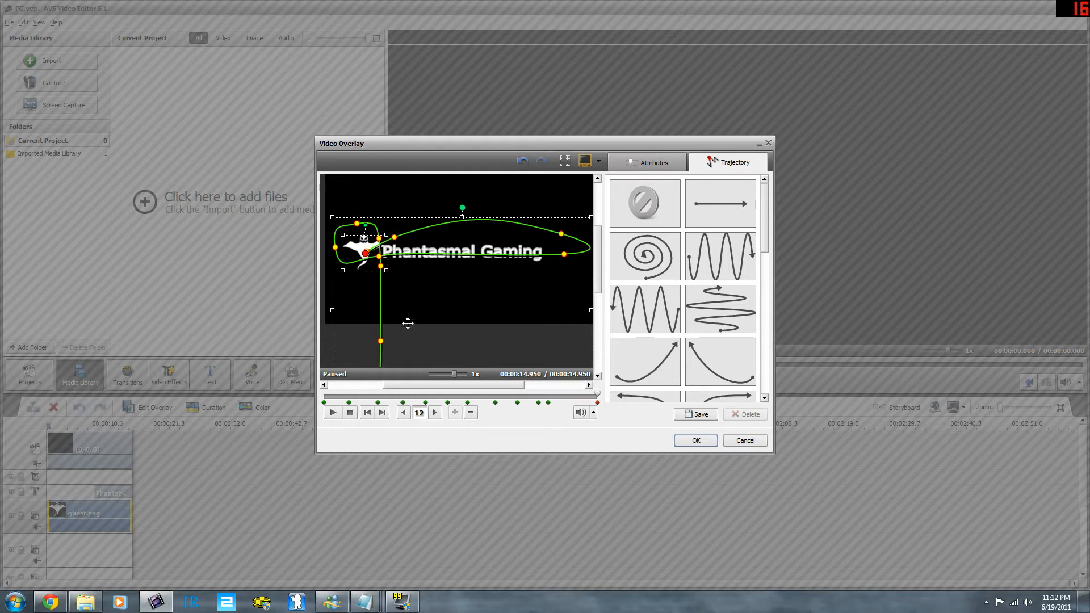
click(744, 440)
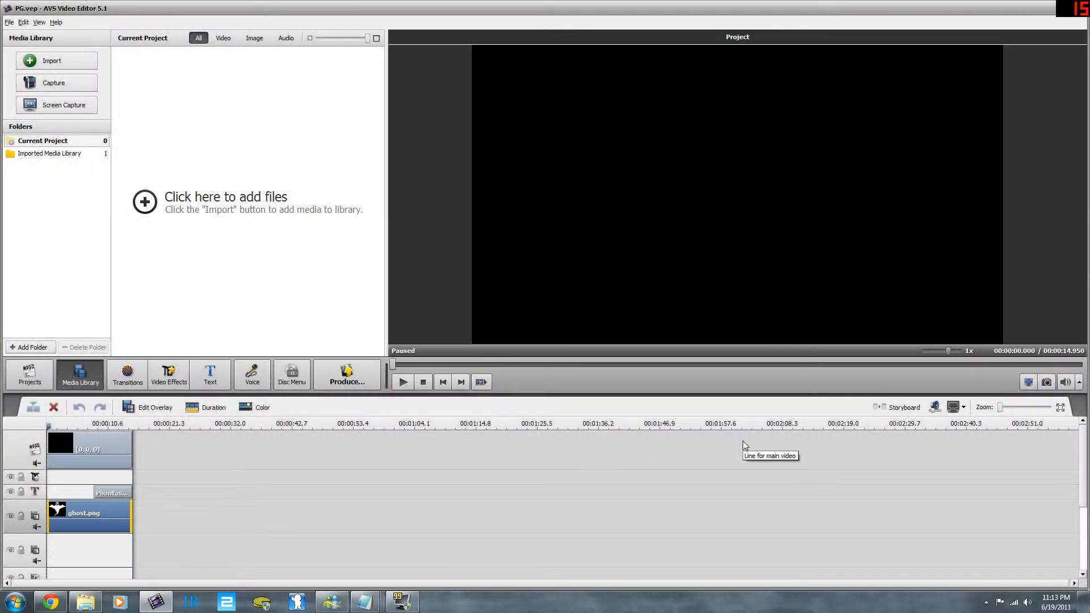